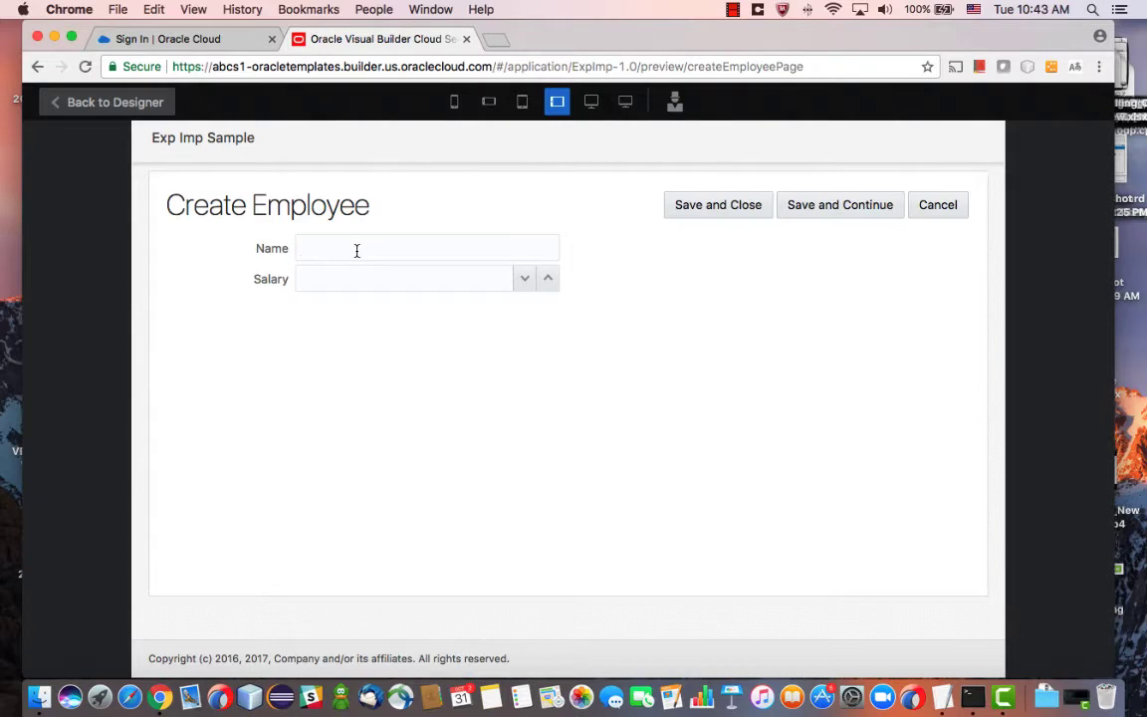
# In preview, create a new employee with salary 2222, save it, and return to the designer
pyautogui.click(357, 250)
pyautogui.write('Jan')
pyautogui.write('2222')
pyautogui.click(709, 208)
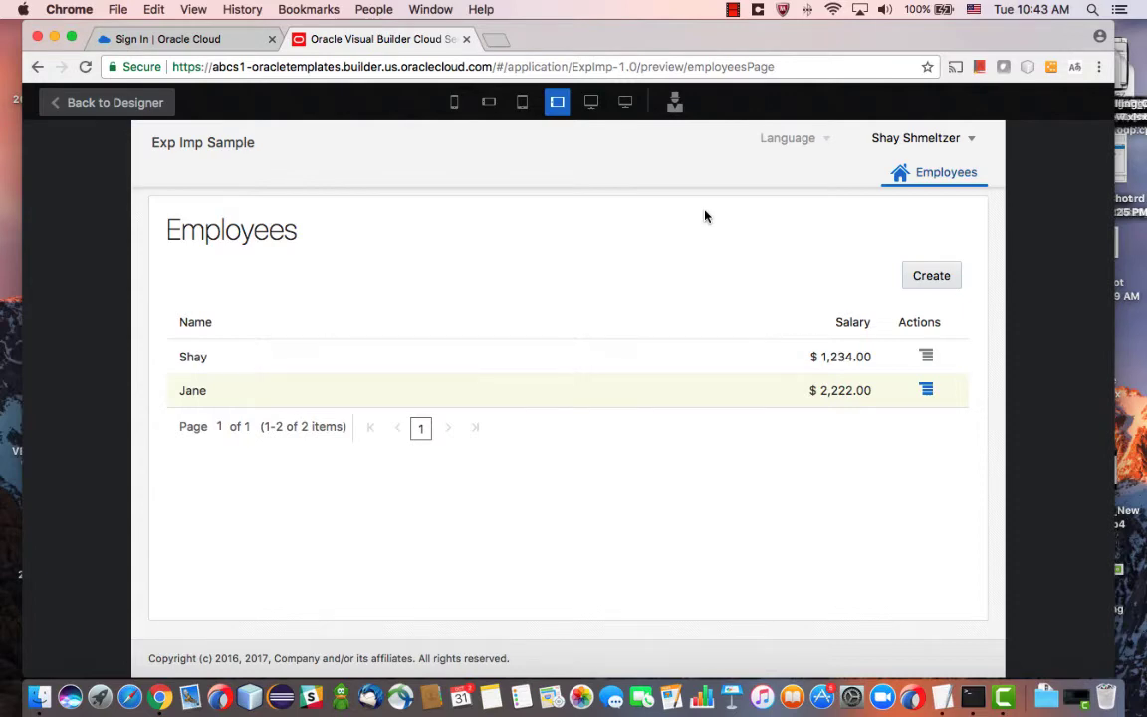
pyautogui.click(109, 112)
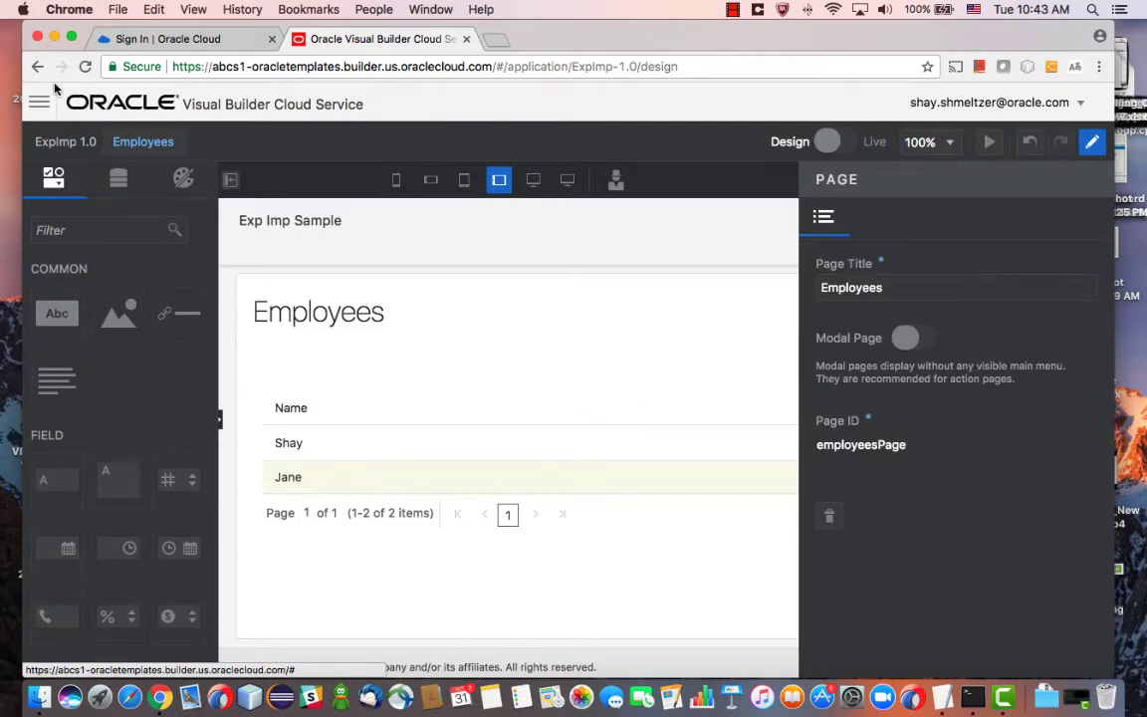
# Go to Data Designer > Business Objects and open the Employee object's overview
pyautogui.click(39, 102)
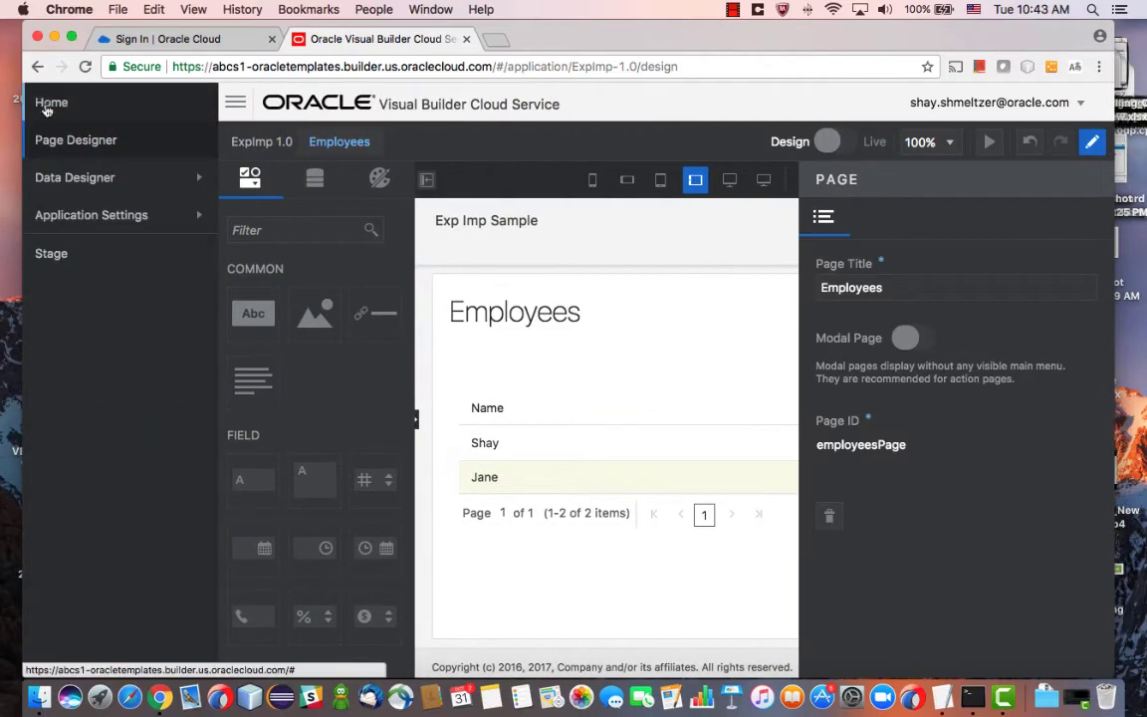
pyautogui.click(98, 181)
pyautogui.click(139, 239)
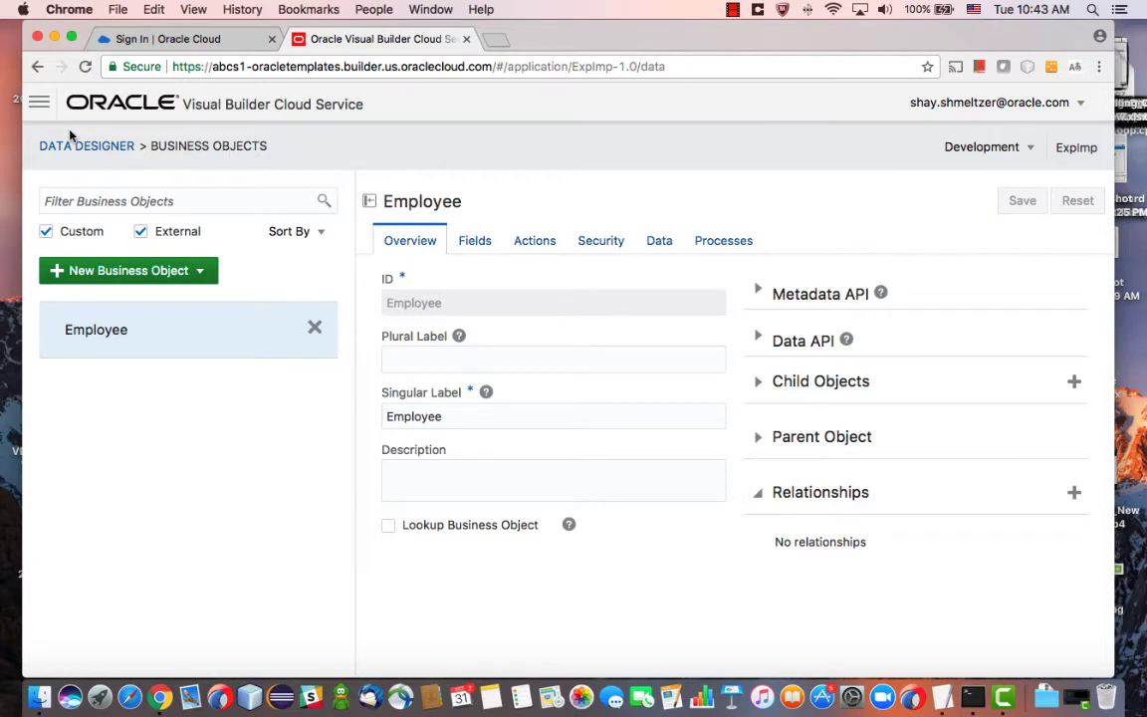
pyautogui.press('super+Tab')
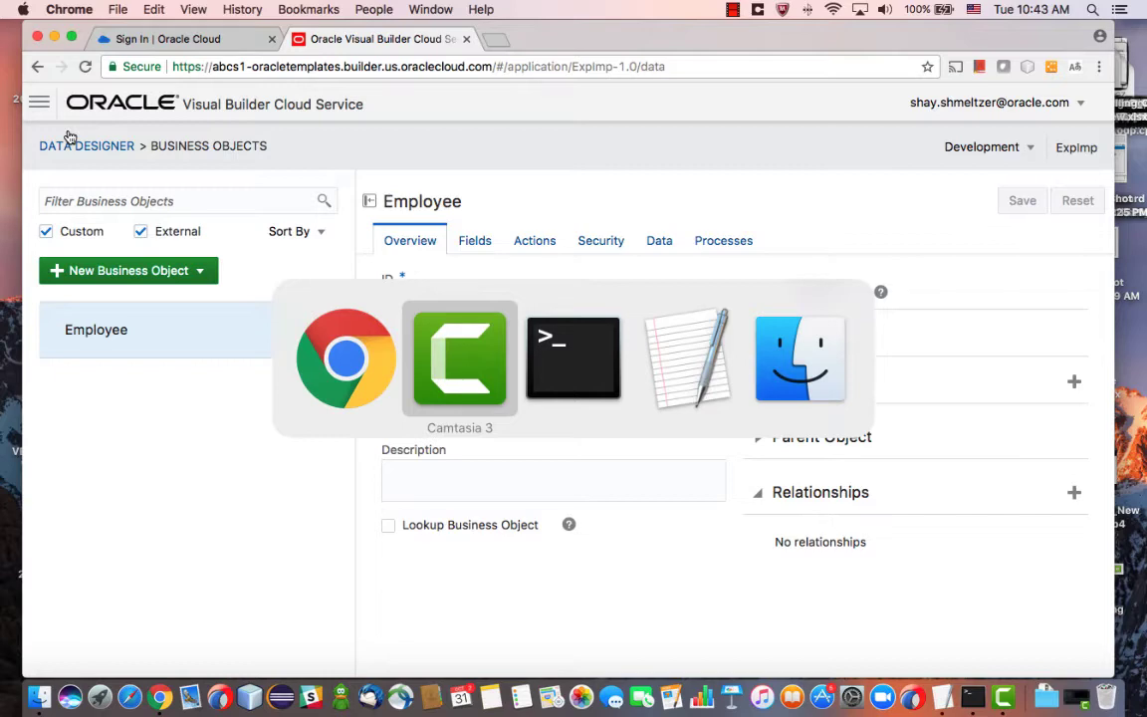
# Copy the first curl command, the export to exp.zip, from the VBCS-Export note
pyautogui.press('super+Tab')
pyautogui.press('super+Tab')
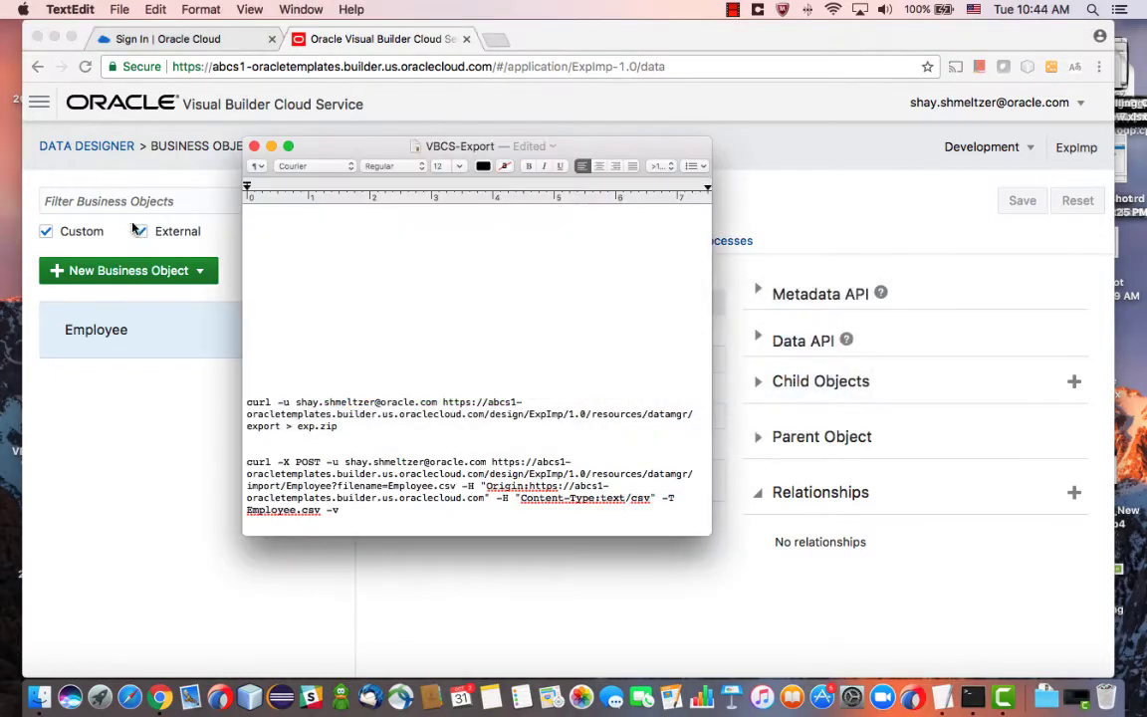
pyautogui.moveTo(339, 426); pyautogui.dragTo(245, 401)
pyautogui.press('super+c')
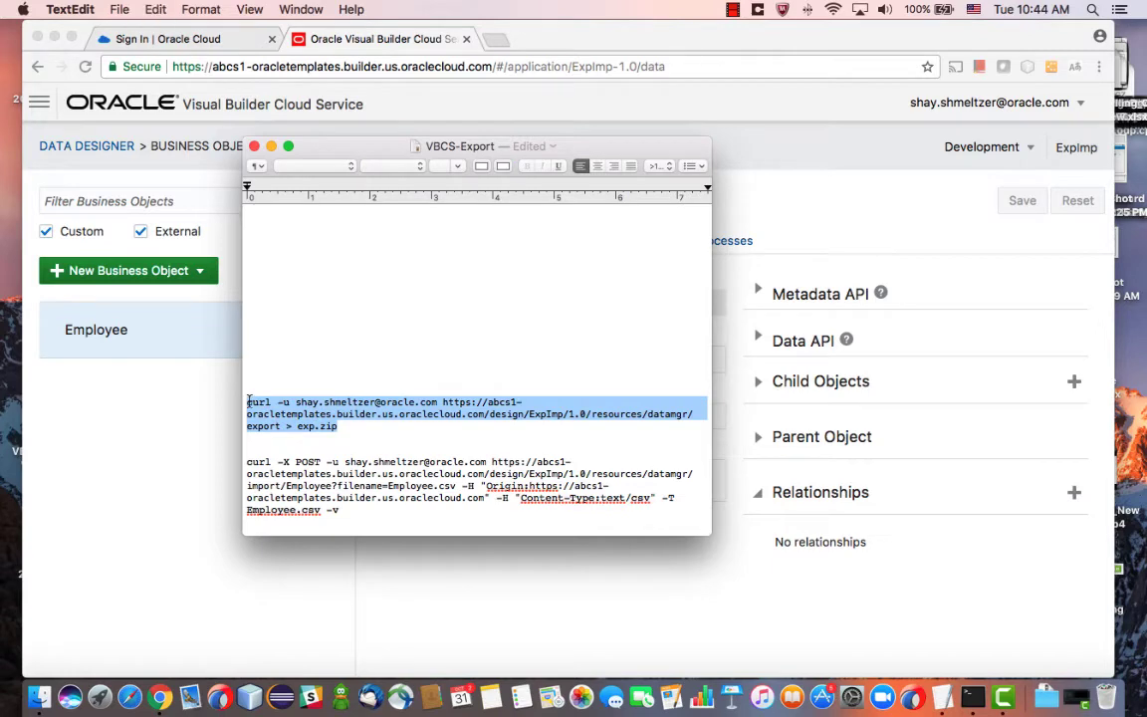
pyautogui.press('super+Tab')
pyautogui.press('super+Tab')
pyautogui.press('super+Tab')
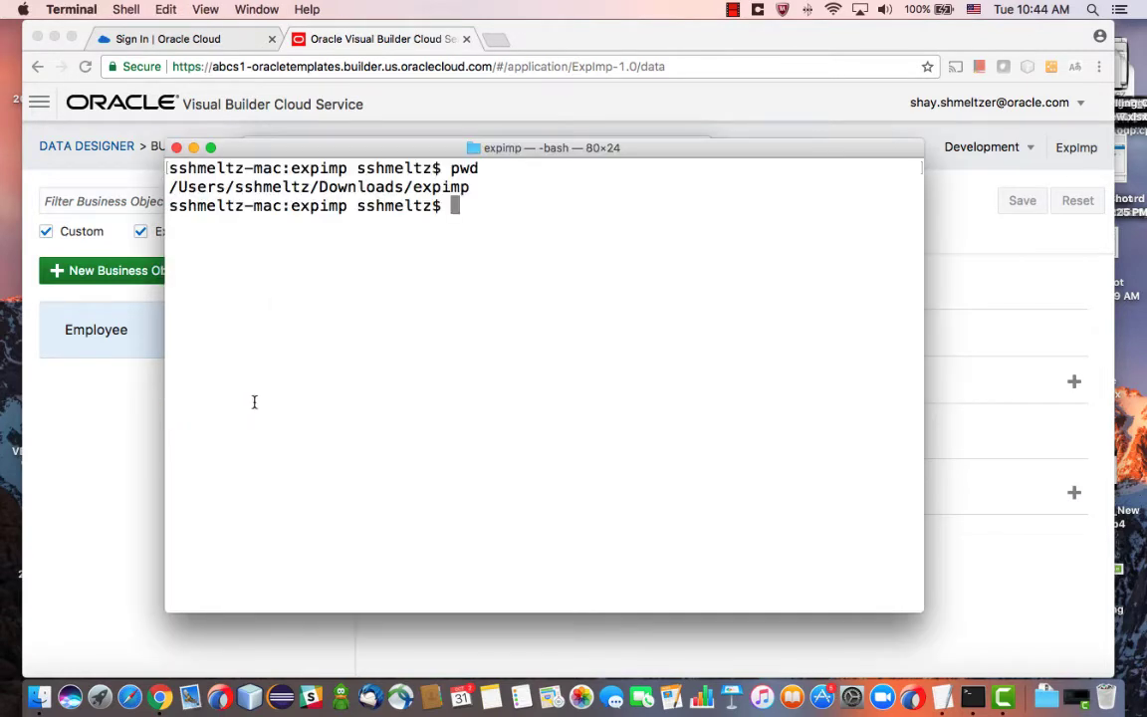
# Paste and run the curl export command, authenticating with the account password
pyautogui.press('super+v')
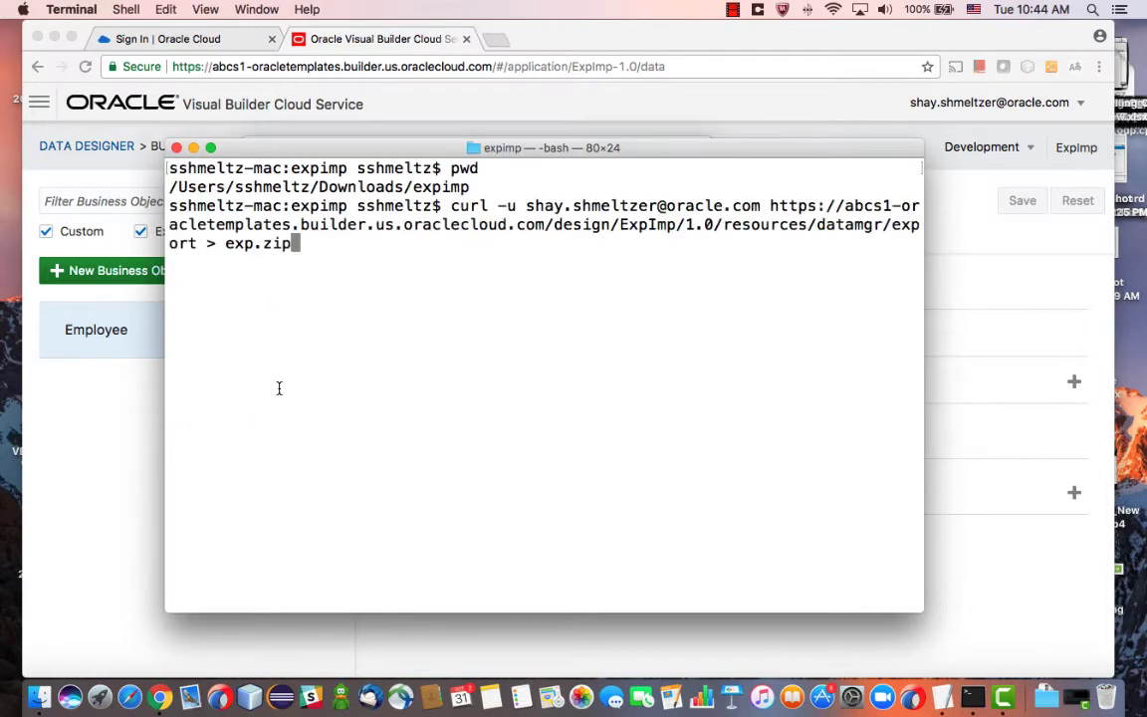
pyautogui.scroll(5, 279, 388)
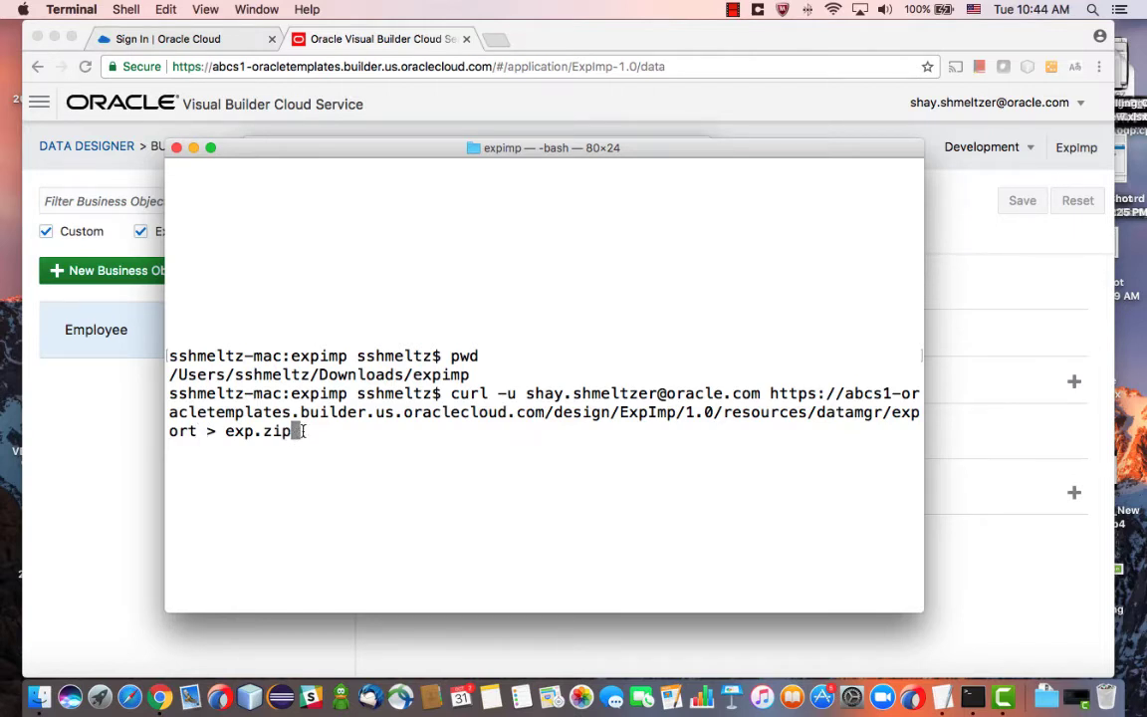
pyautogui.press('Return')
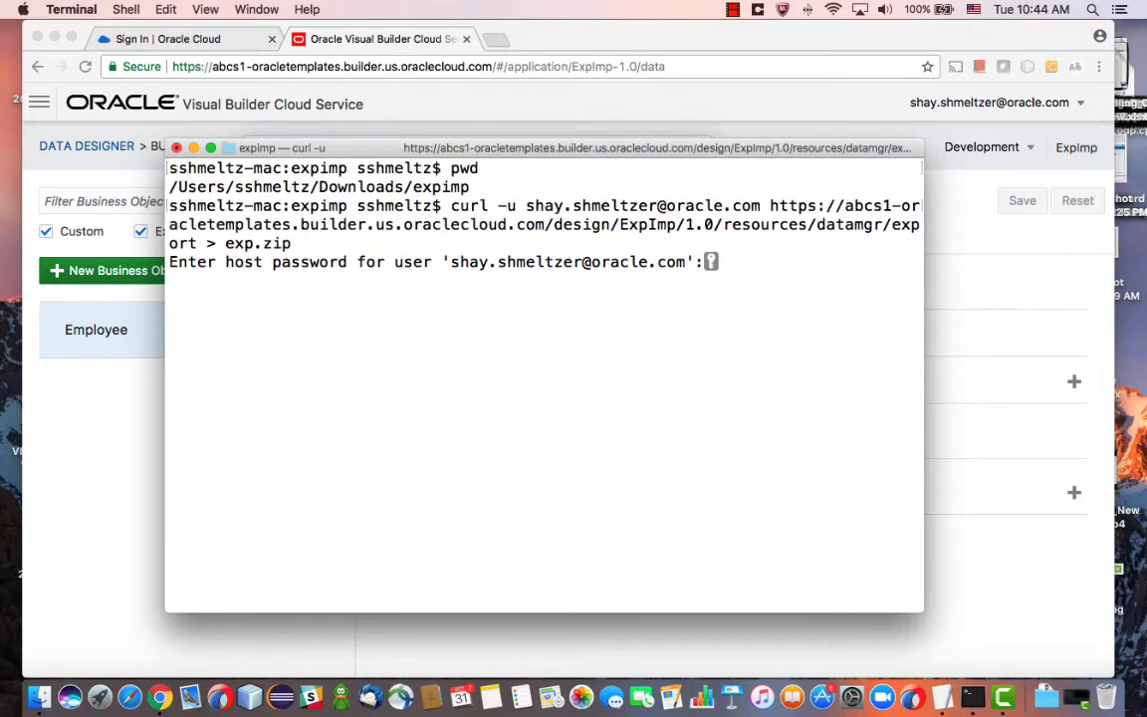
pyautogui.press('Return')
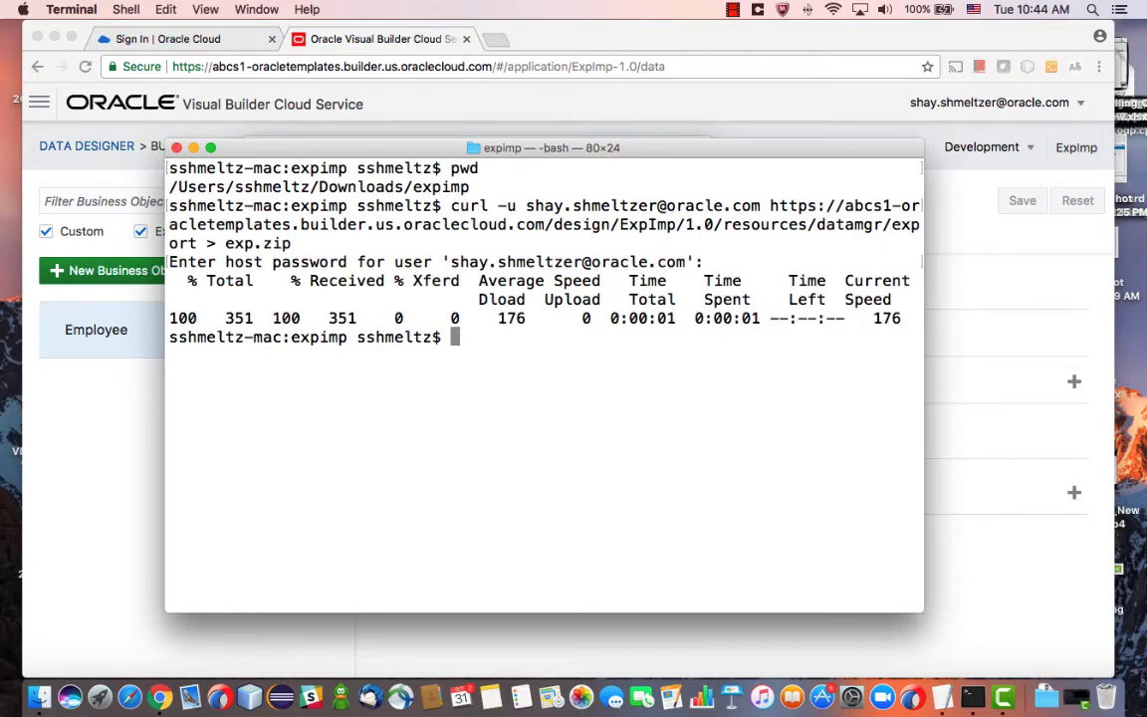
# List the expimp folder with ls to confirm exp.zip was downloaded
pyautogui.write('ls')
pyautogui.press('Return')
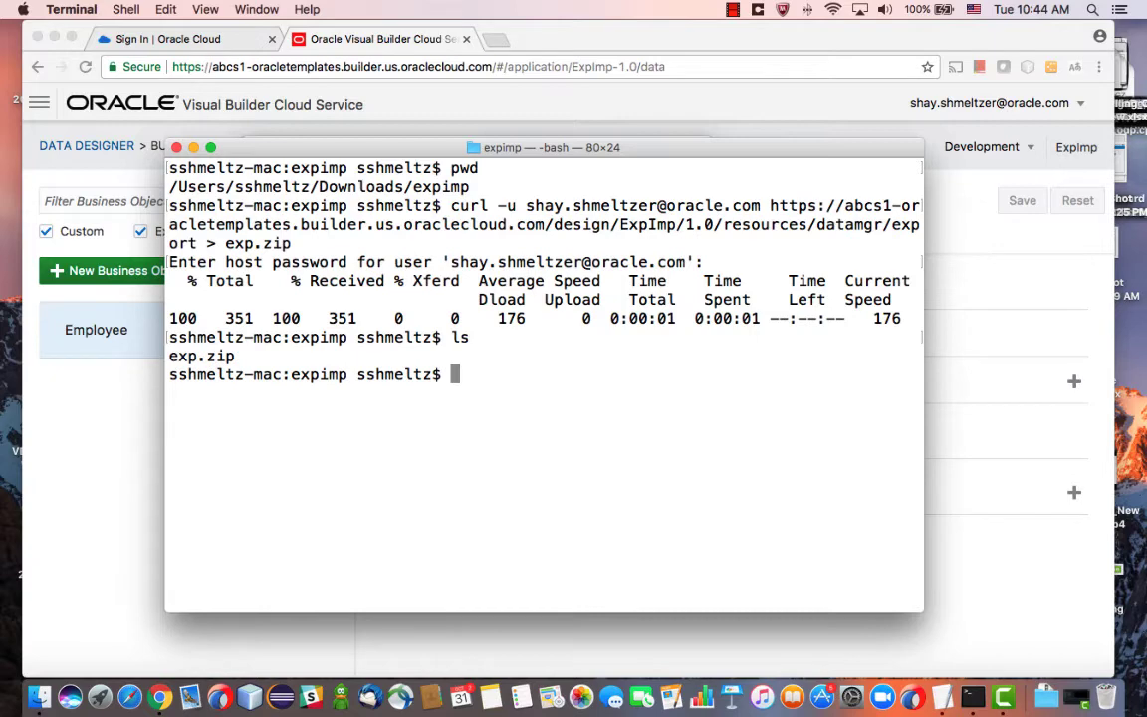
pyautogui.click(39, 697)
# Unzip exp.zip in Finder and open the extracted Employee.csv in Excel
pyautogui.click(278, 114)
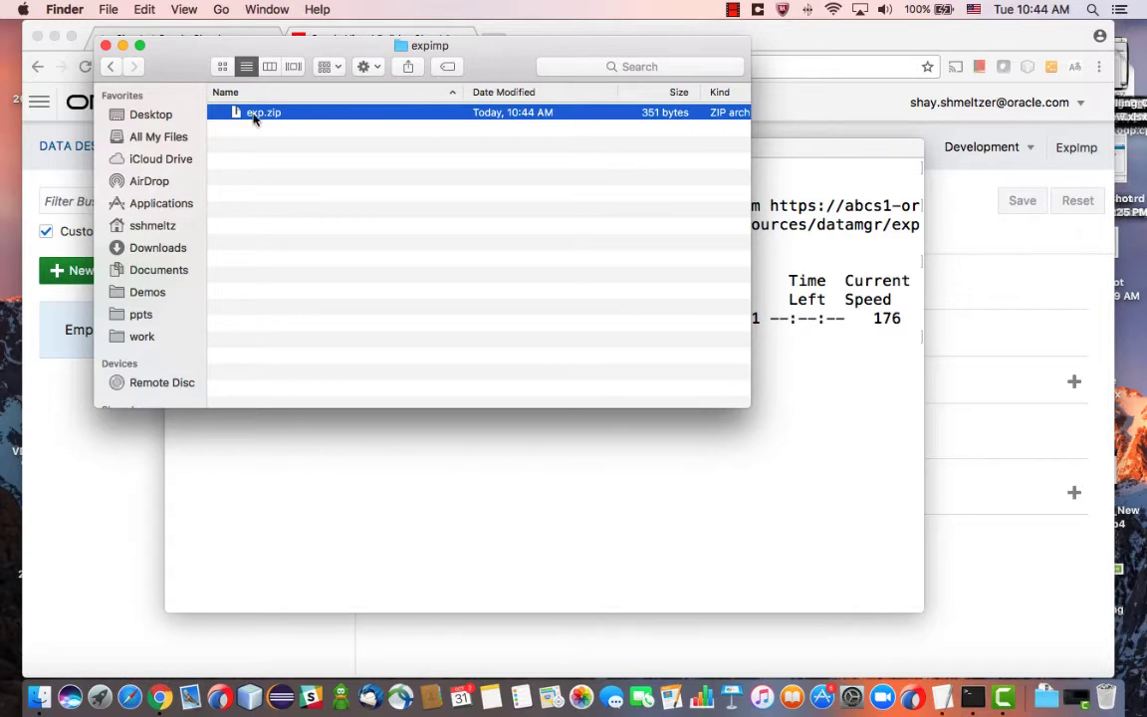
pyautogui.doubleClick(254, 118)
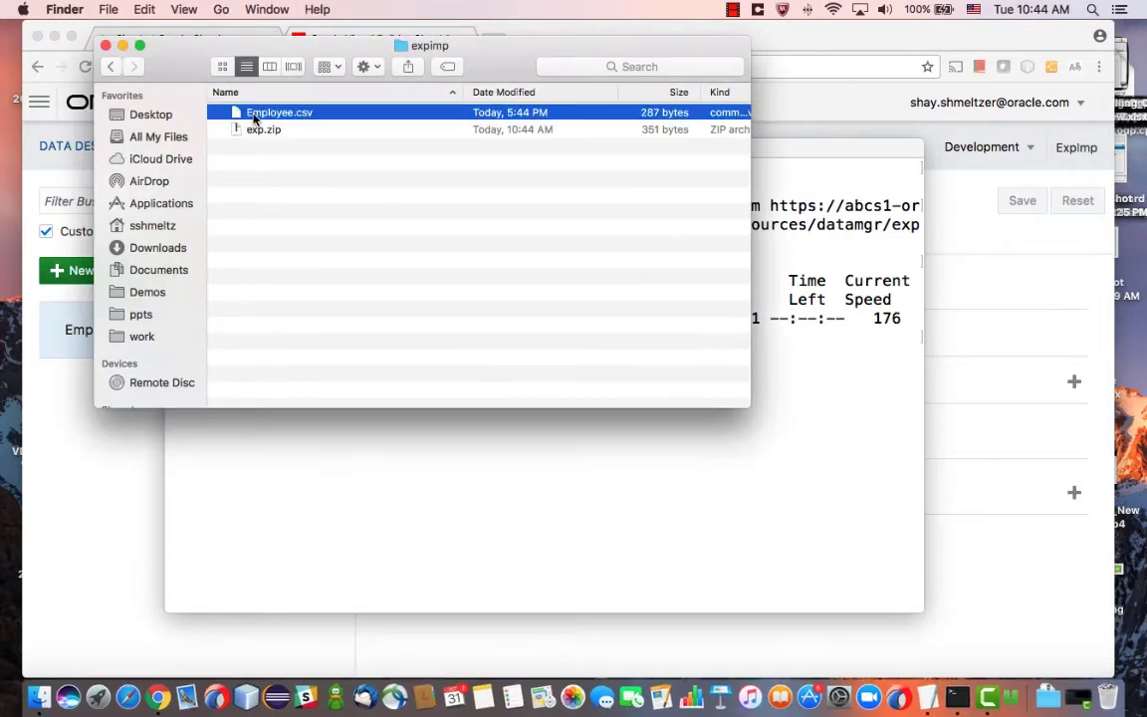
pyautogui.click(312, 130)
pyautogui.doubleClick(305, 113)
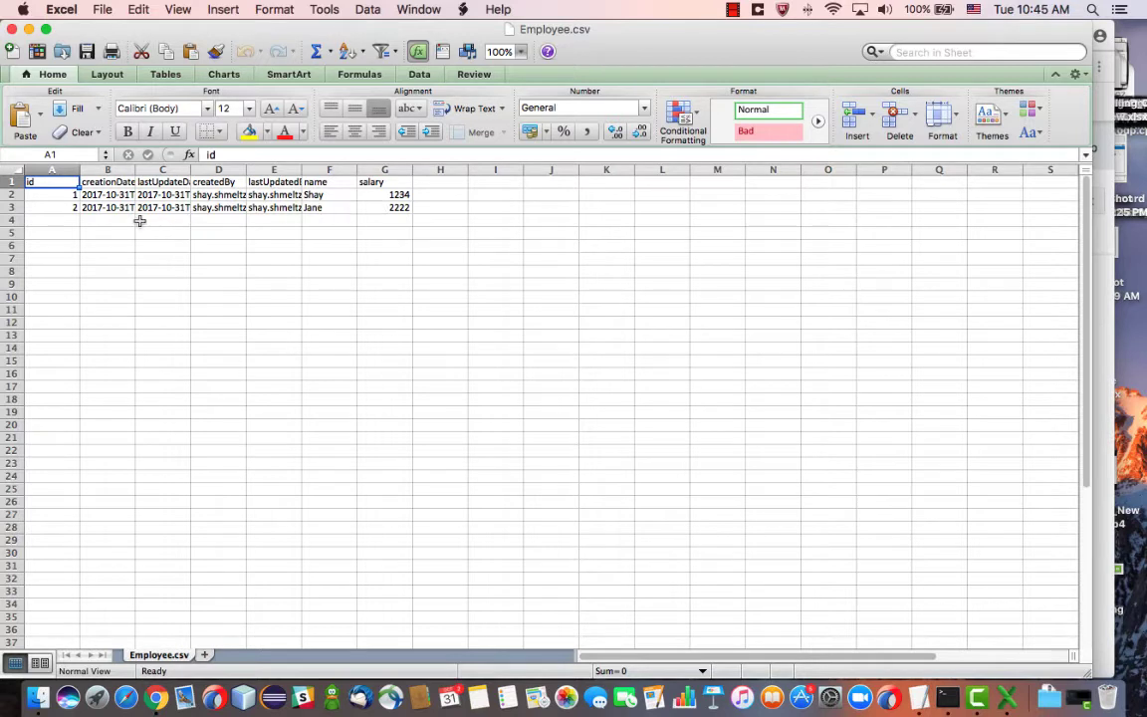
# Duplicate the second employee's row into row 4 with id 3, a new name and salary 3333
pyautogui.click(13, 207)
pyautogui.press('super+c')
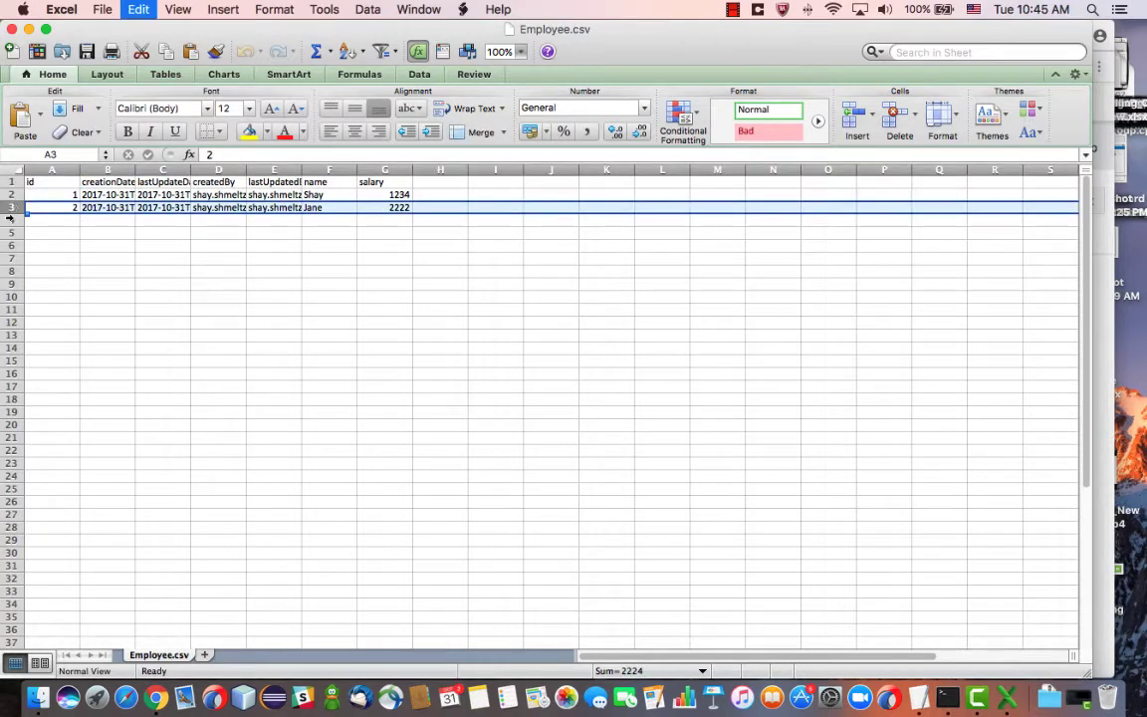
pyautogui.click(10, 220)
pyautogui.press('super+v')
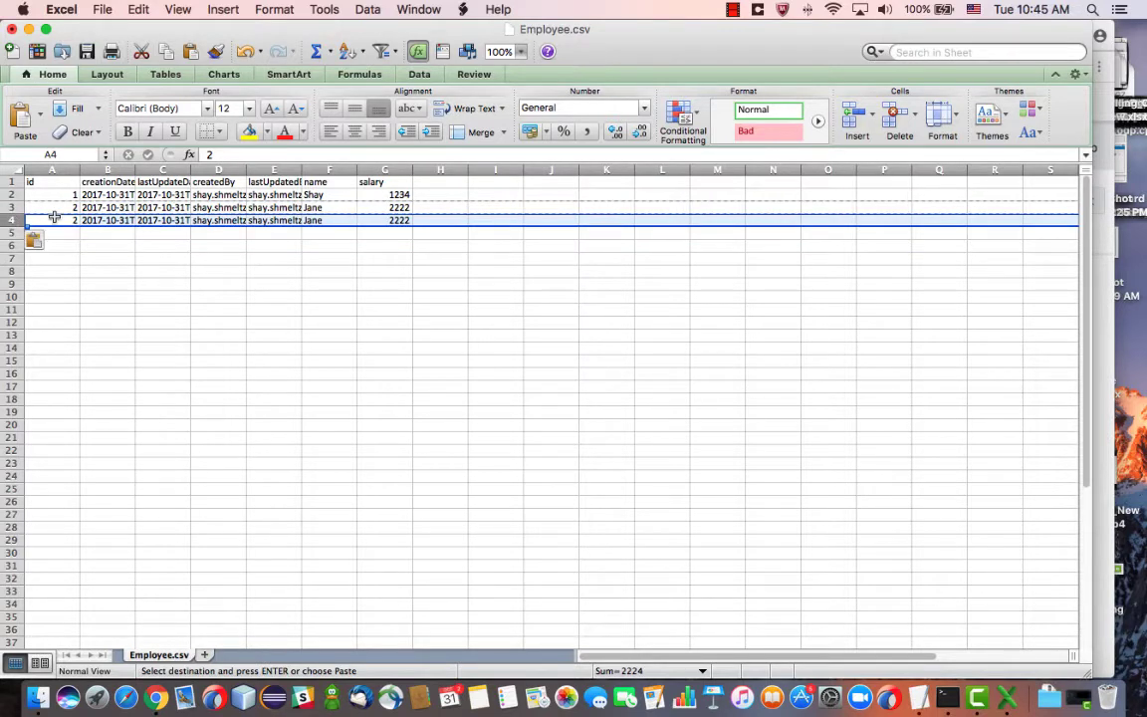
pyautogui.click(55, 217)
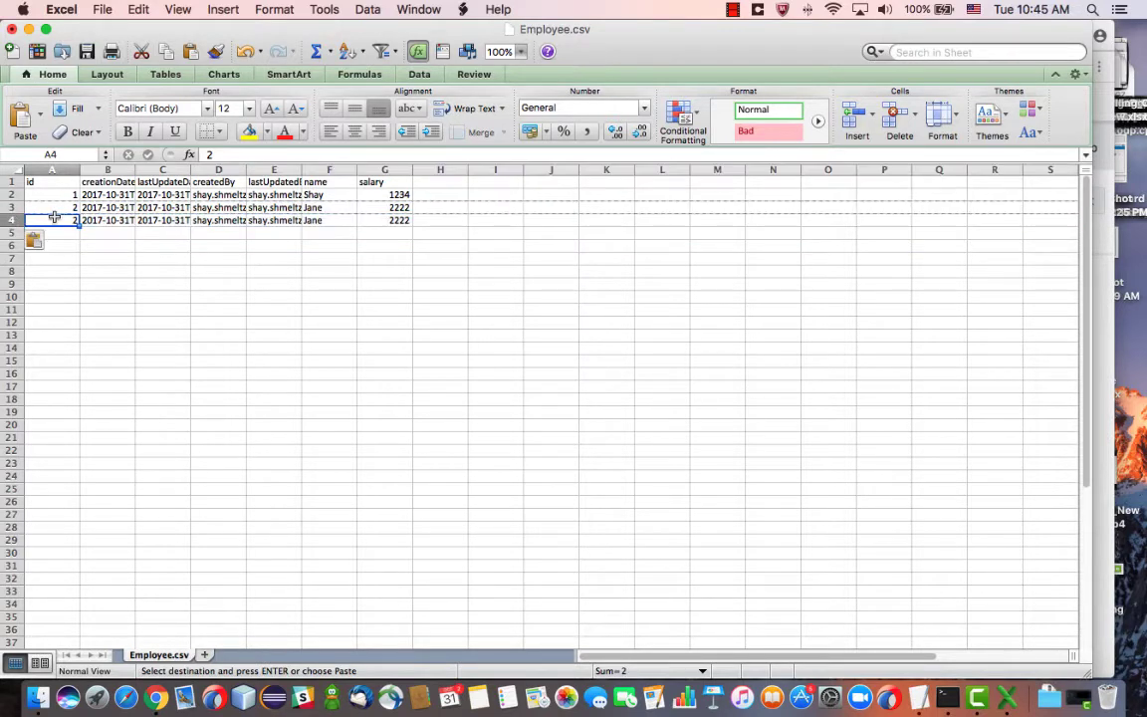
pyautogui.write('3')
pyautogui.click(331, 220)
pyautogui.doubleClick(330, 220)
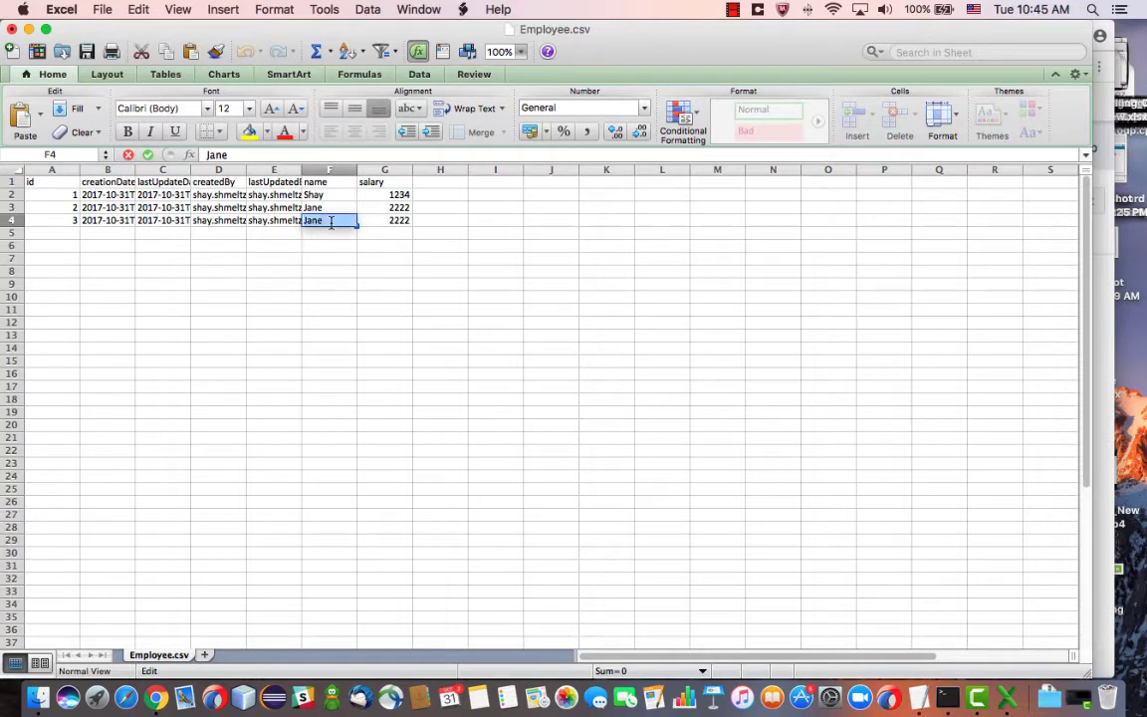
pyautogui.write('Max')
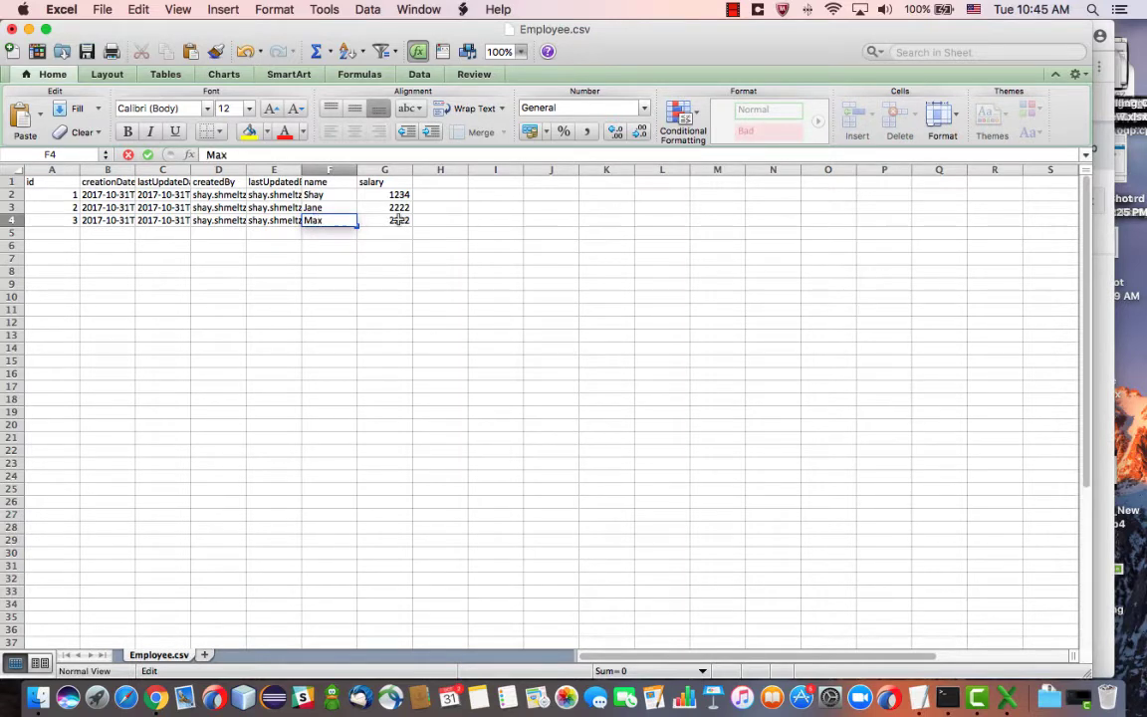
pyautogui.doubleClick(398, 220)
pyautogui.doubleClick(398, 220)
pyautogui.write('3333')
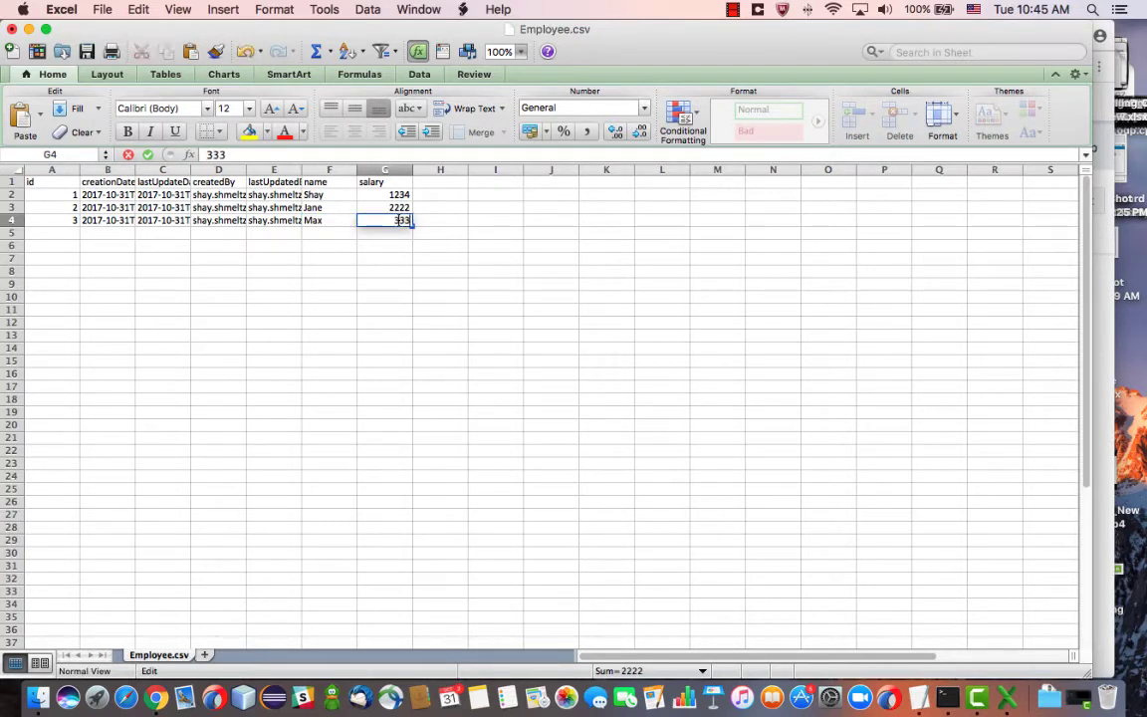
# Change the first employee's salary in cell G2 to 1111
pyautogui.click(408, 194)
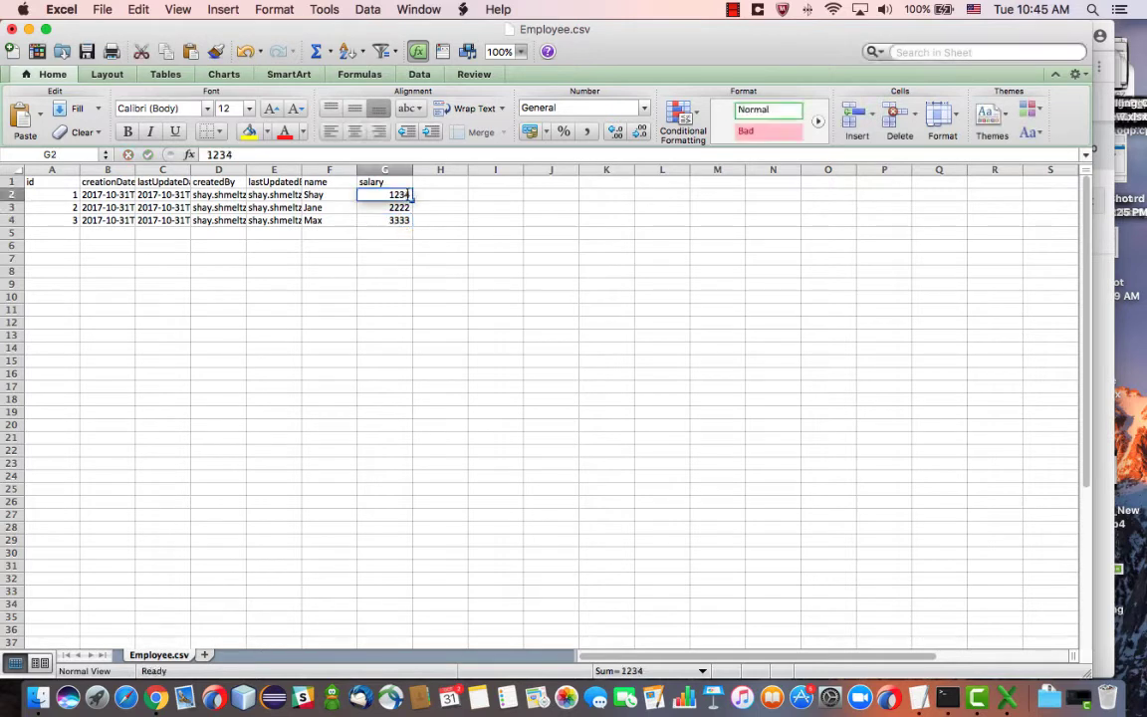
pyautogui.doubleClick(407, 194)
pyautogui.write('1111')
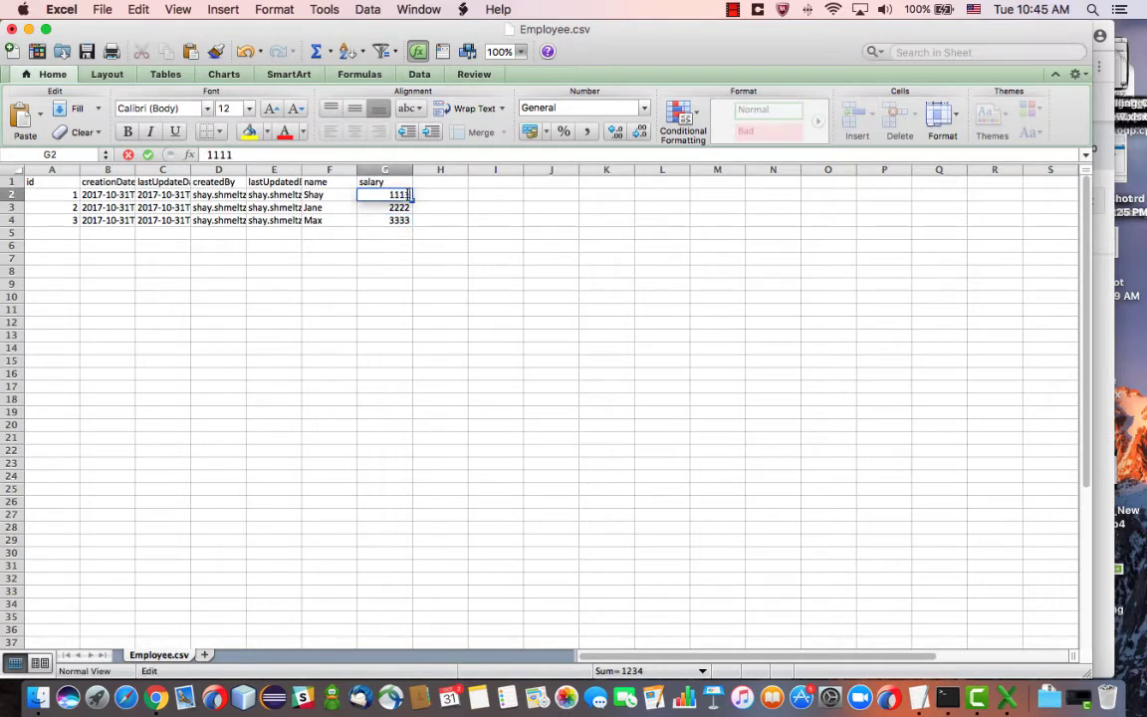
pyautogui.click(418, 222)
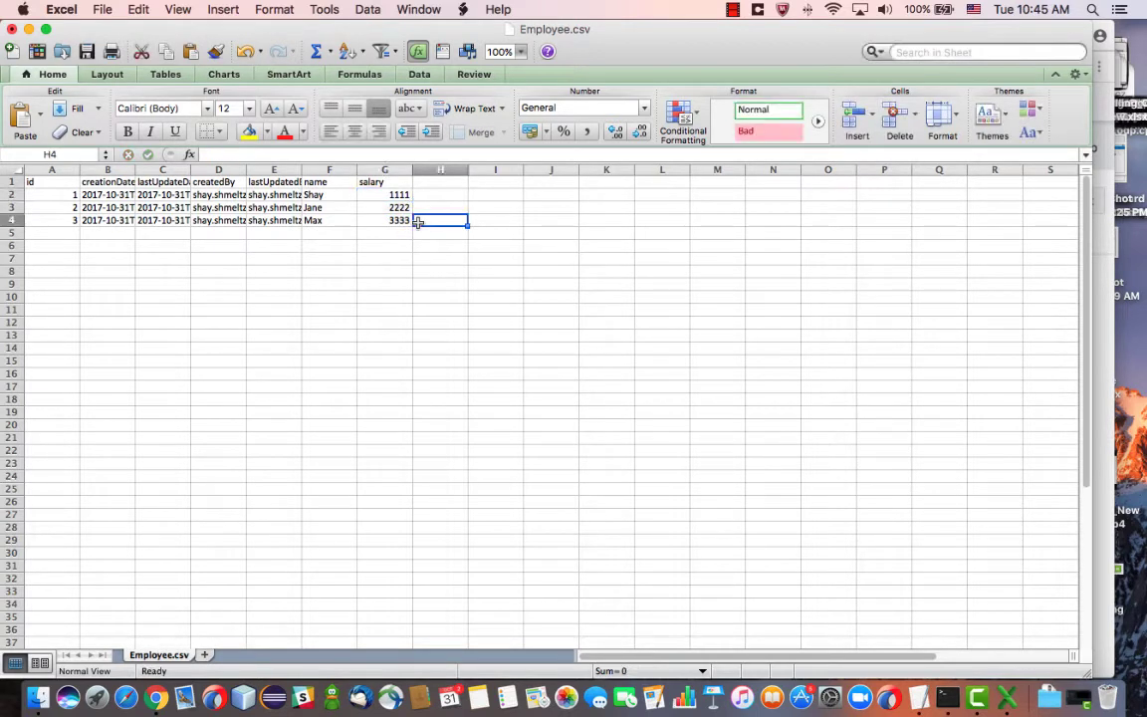
# Save Employee.csv, keeping the CSV format
pyautogui.press('super+s')
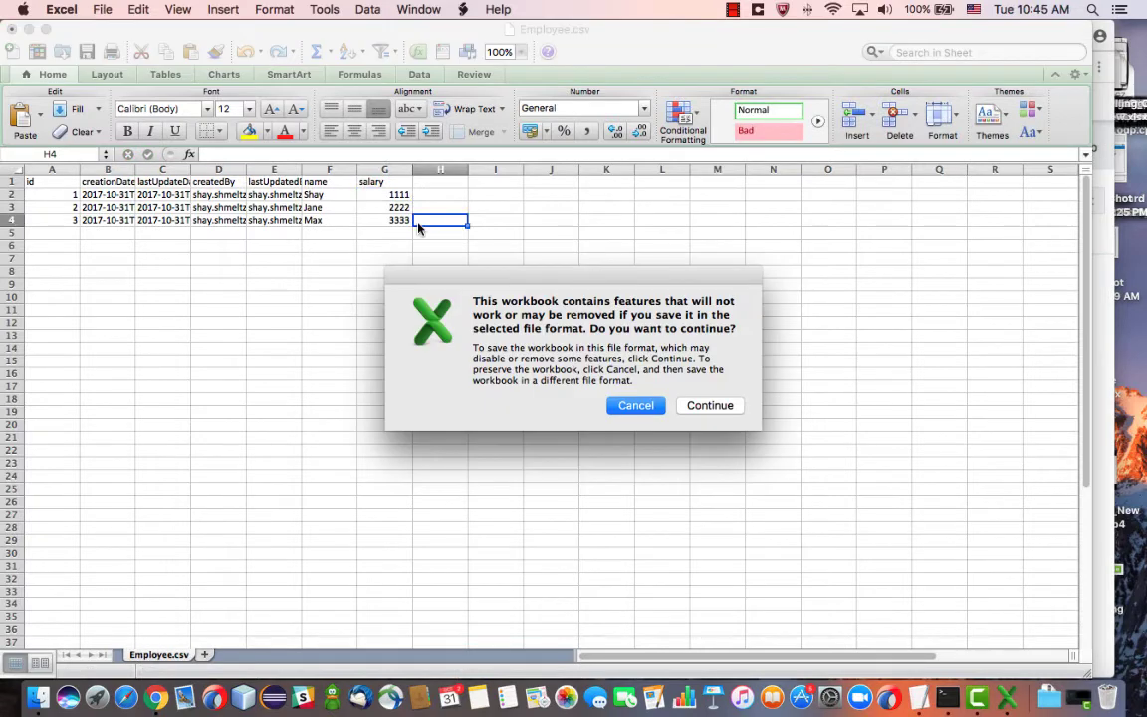
pyautogui.click(706, 406)
pyautogui.press('super+Tab')
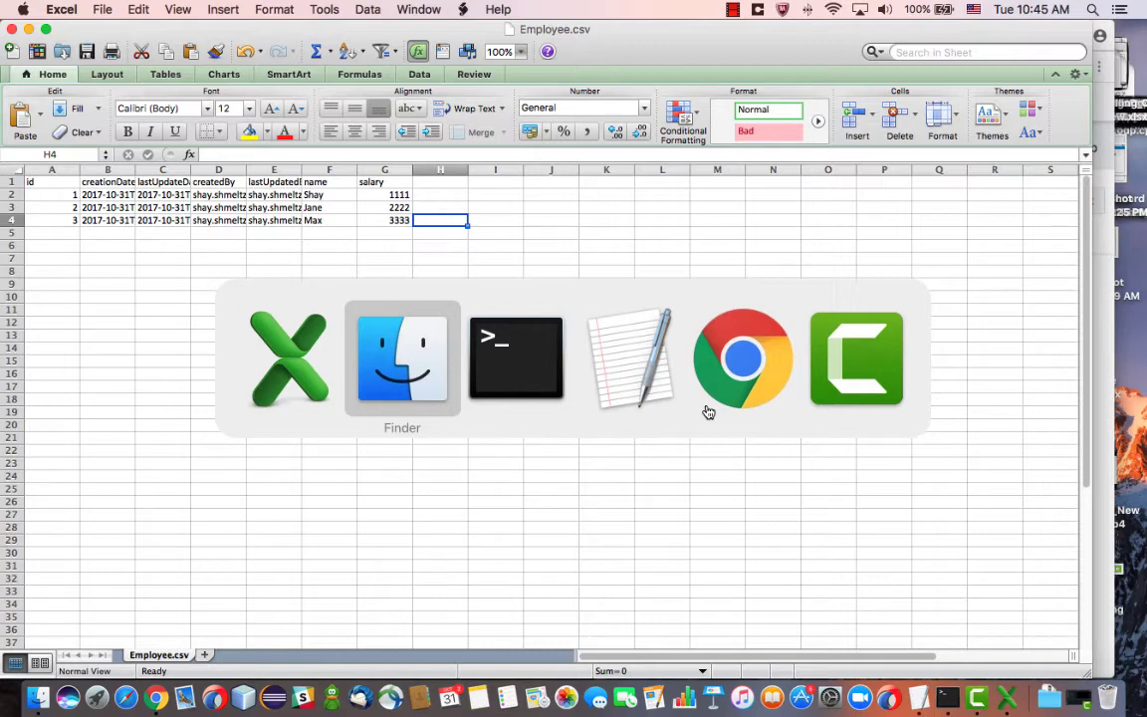
# Switch back to the Terminal session at the expimp folder prompt
pyautogui.press('super+Tab')
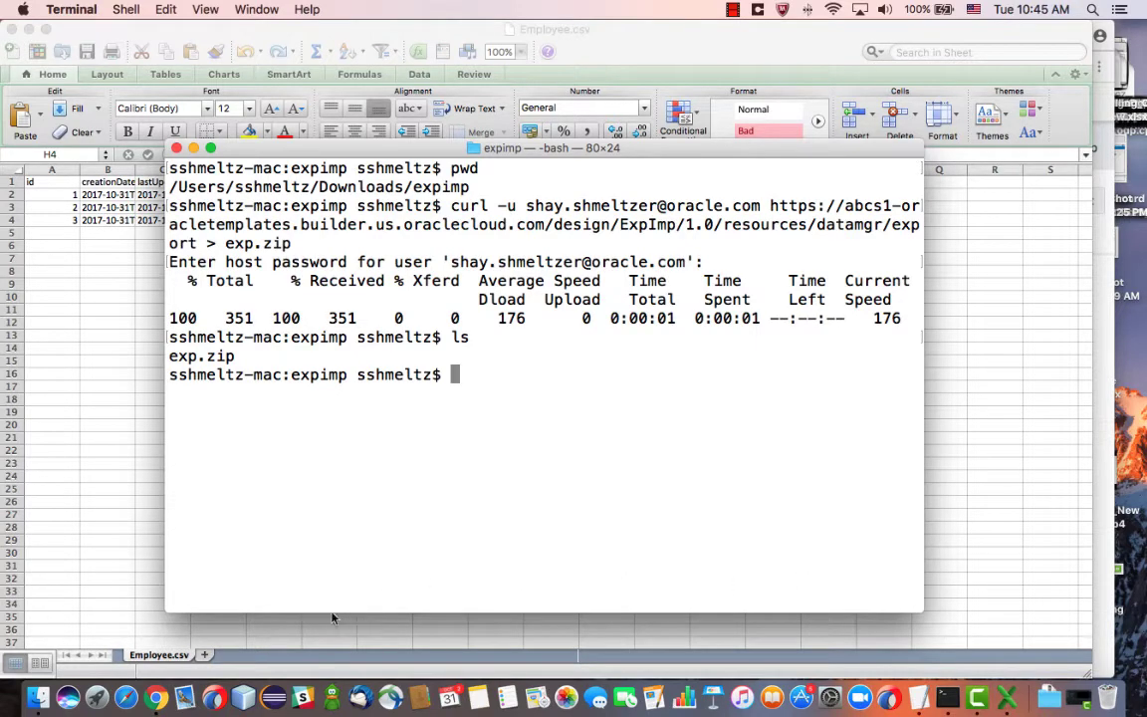
# In Application Settings > Security, enable basic authentication for business object REST APIs
pyautogui.click(156, 702)
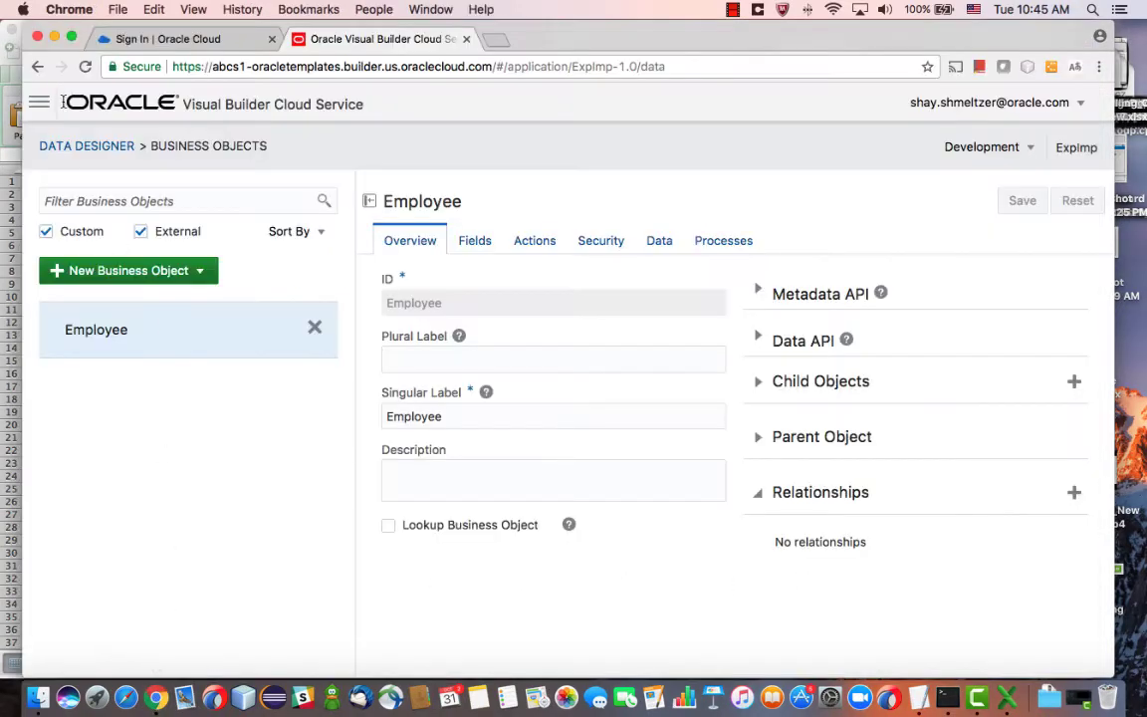
pyautogui.click(42, 107)
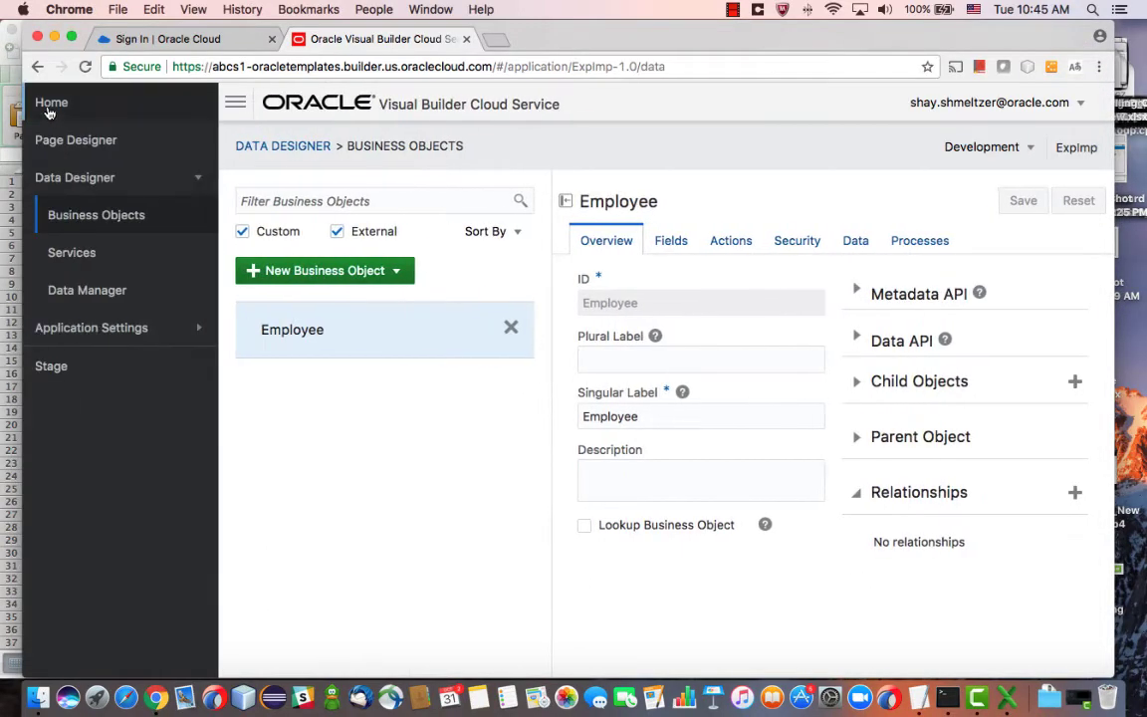
pyautogui.click(115, 336)
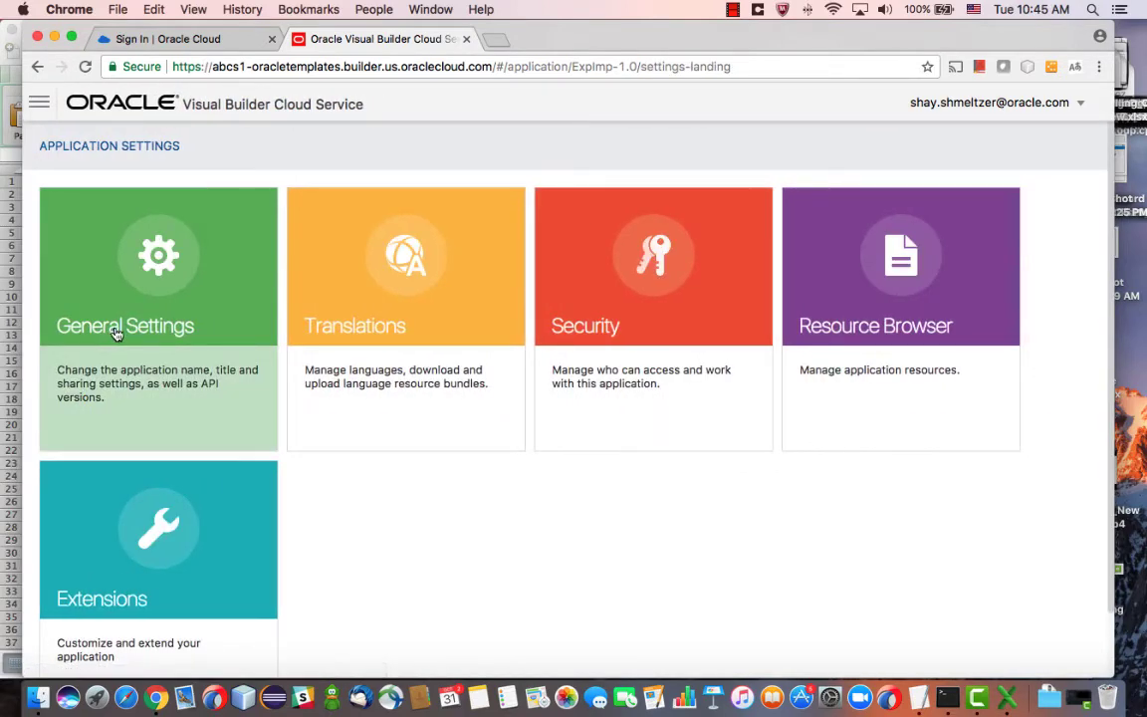
pyautogui.click(600, 271)
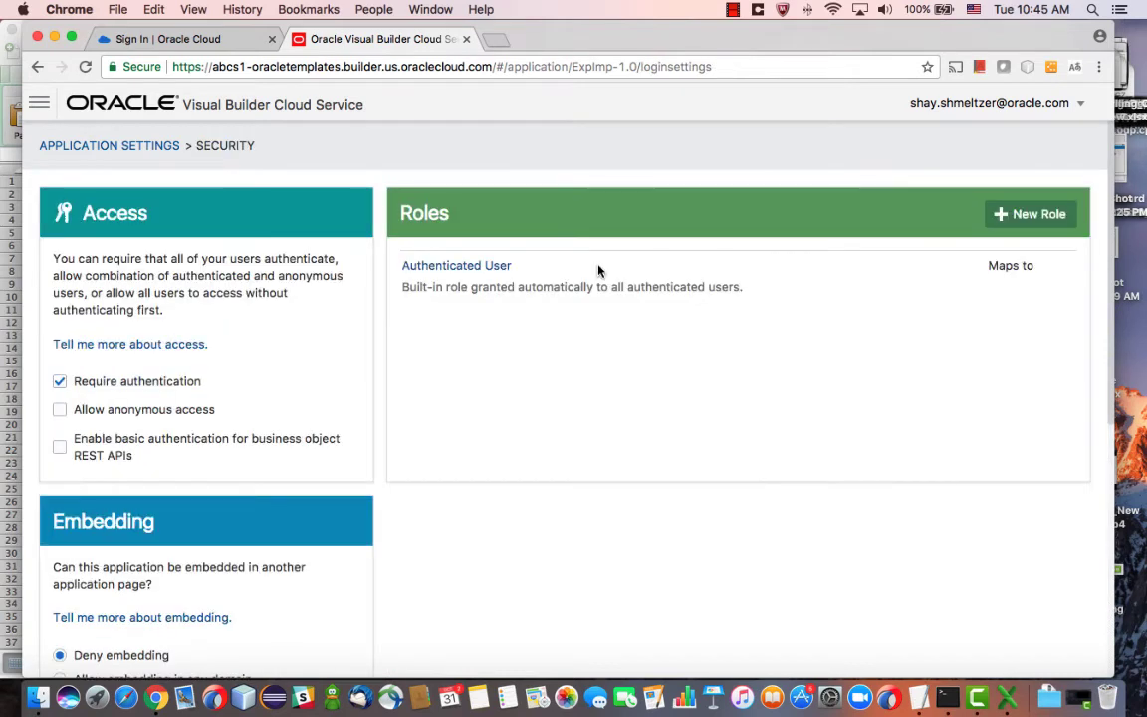
pyautogui.click(61, 447)
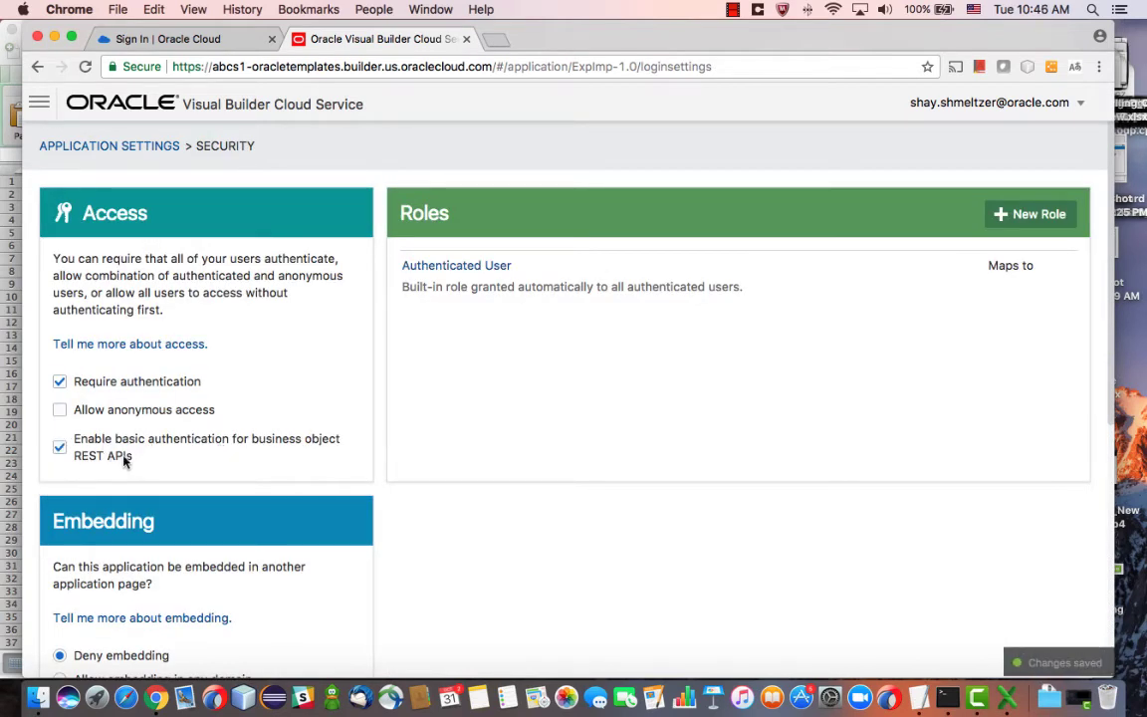
# Open the Employee business object's Data tab to view its two records
pyautogui.click(38, 102)
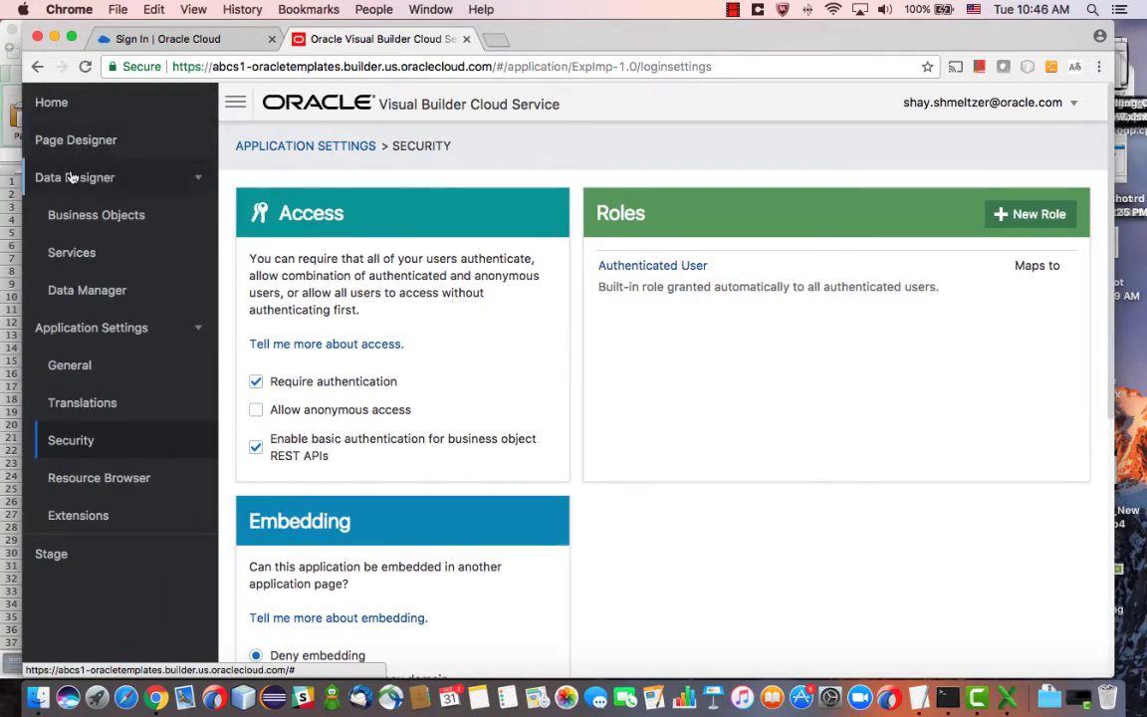
pyautogui.click(72, 214)
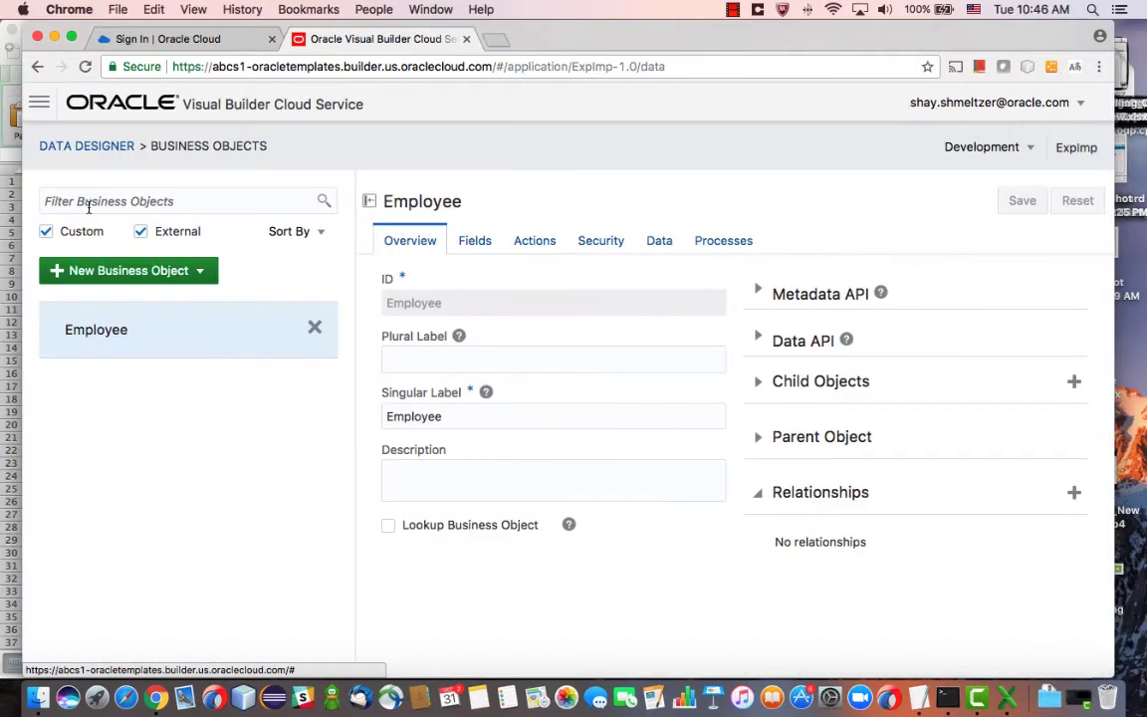
pyautogui.click(662, 243)
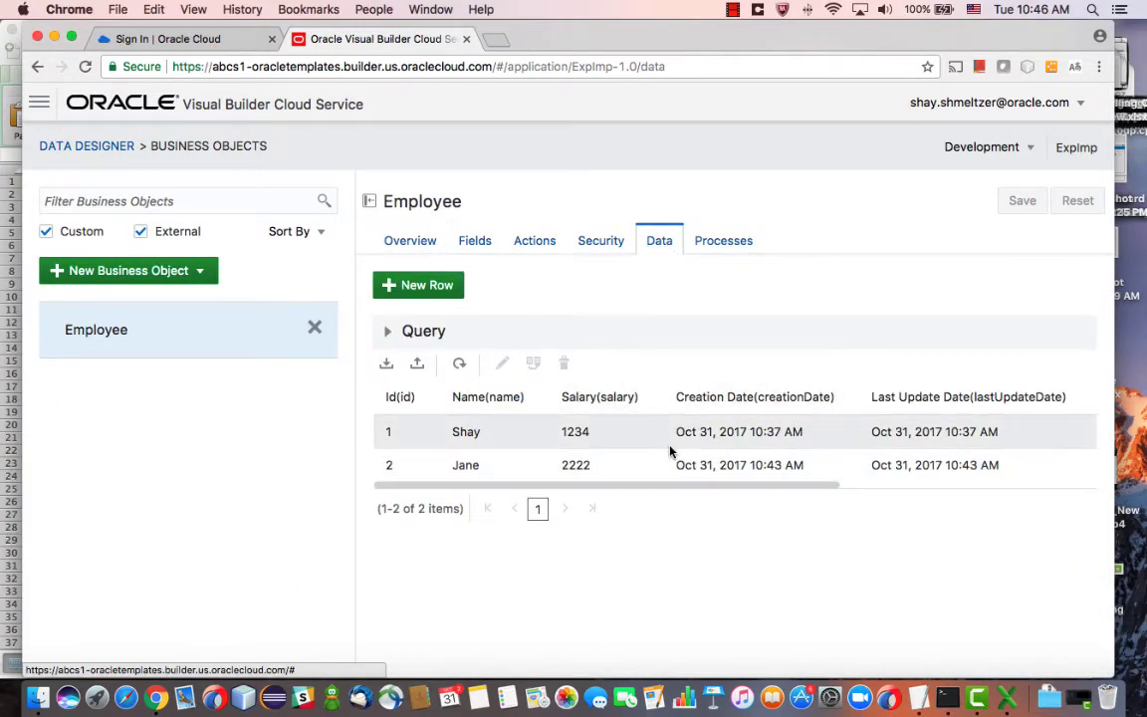
pyautogui.press('super+Tab')
# Copy the curl -X POST command that uploads Employee.csv from the TextEdit notes
pyautogui.press('super+Tab')
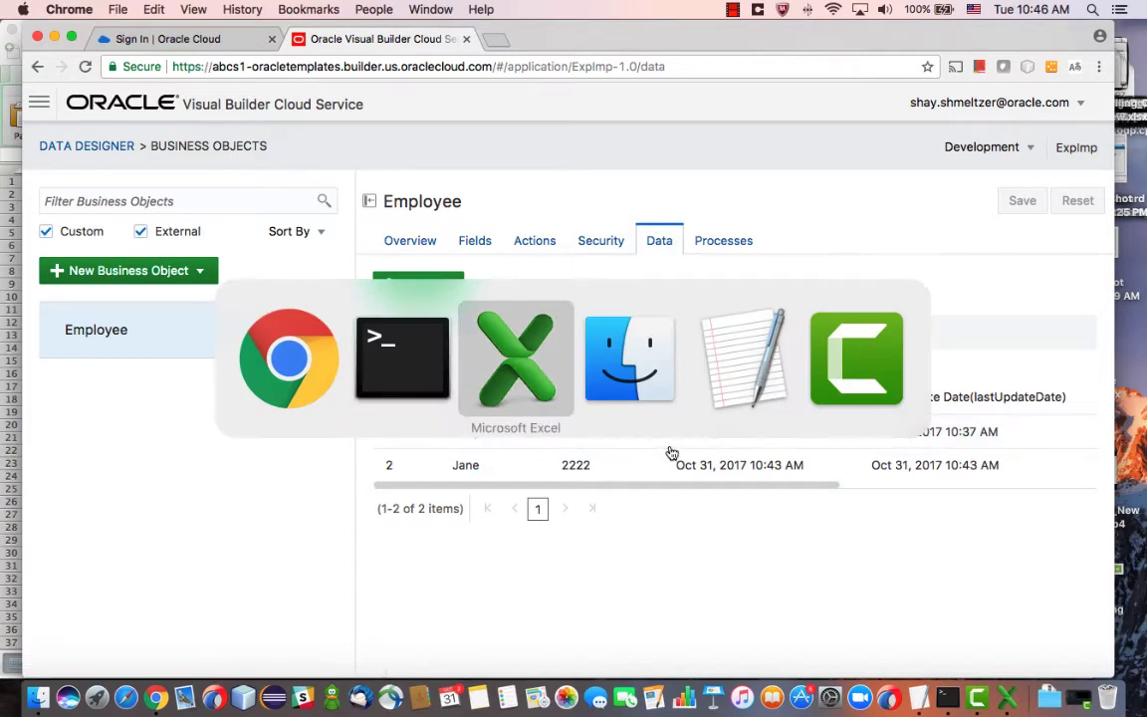
pyautogui.press('super+Tab')
pyautogui.moveTo(340, 510); pyautogui.dragTo(239, 465)
pyautogui.press('super+c')
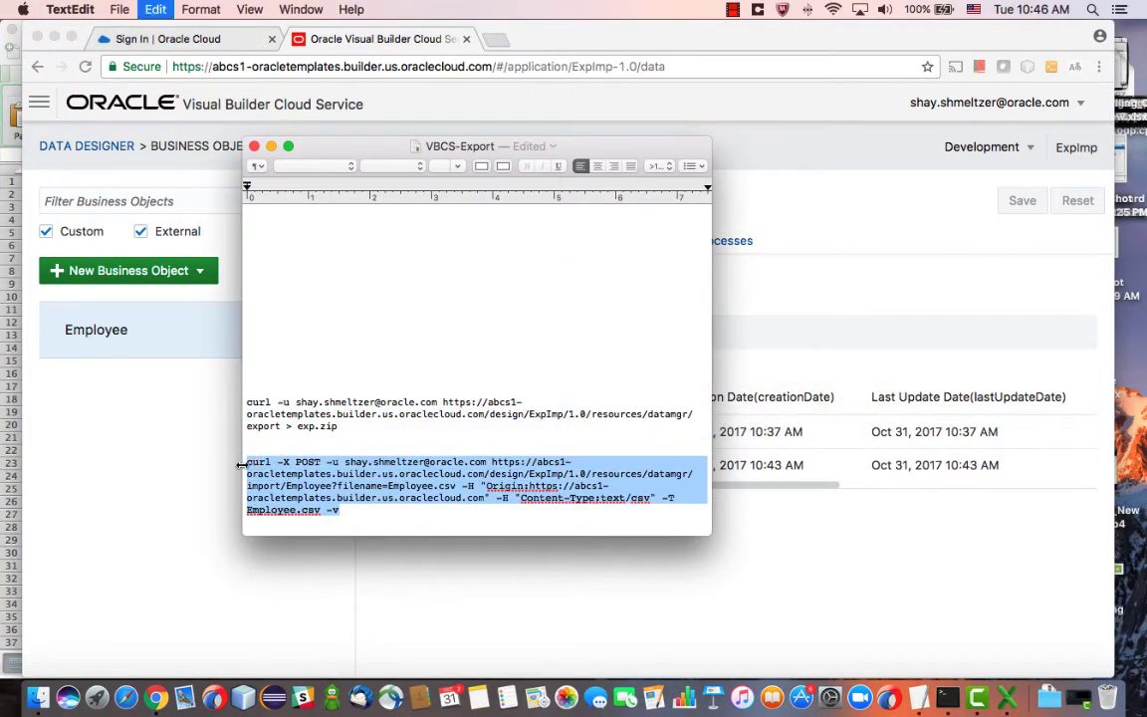
pyautogui.press('super+Tab')
pyautogui.press('super+Tab')
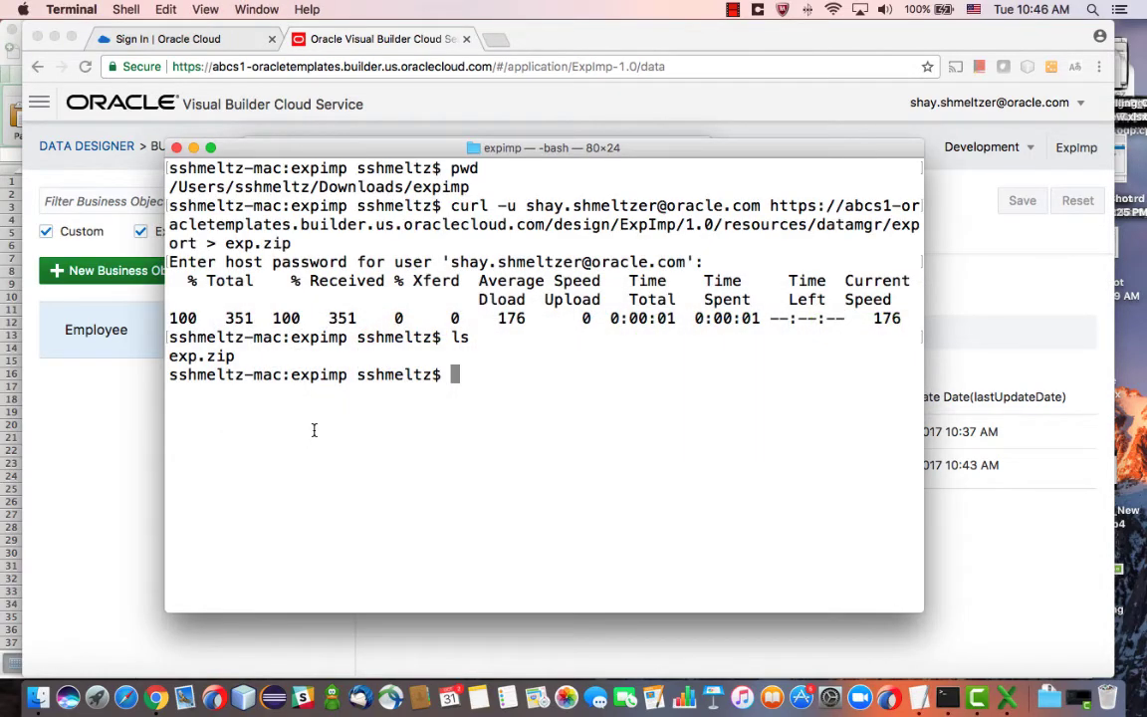
# Paste and run the curl POST import of Employee.csv, authenticating with the account password
pyautogui.press('super+v')
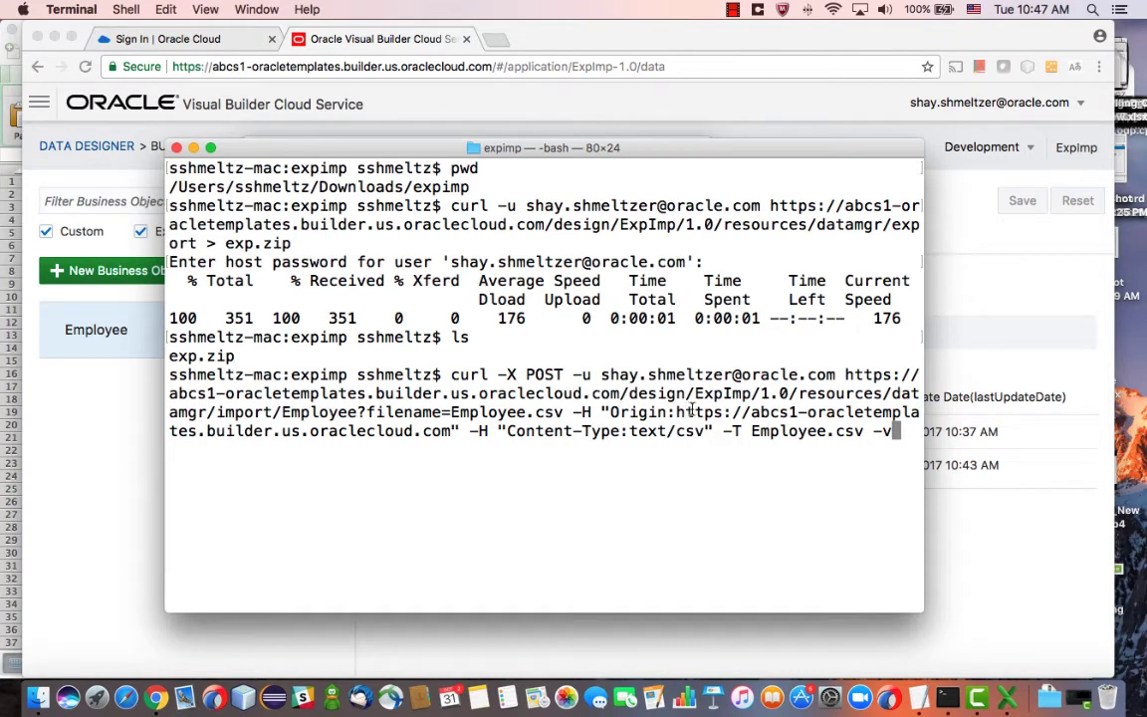
pyautogui.press('Return')
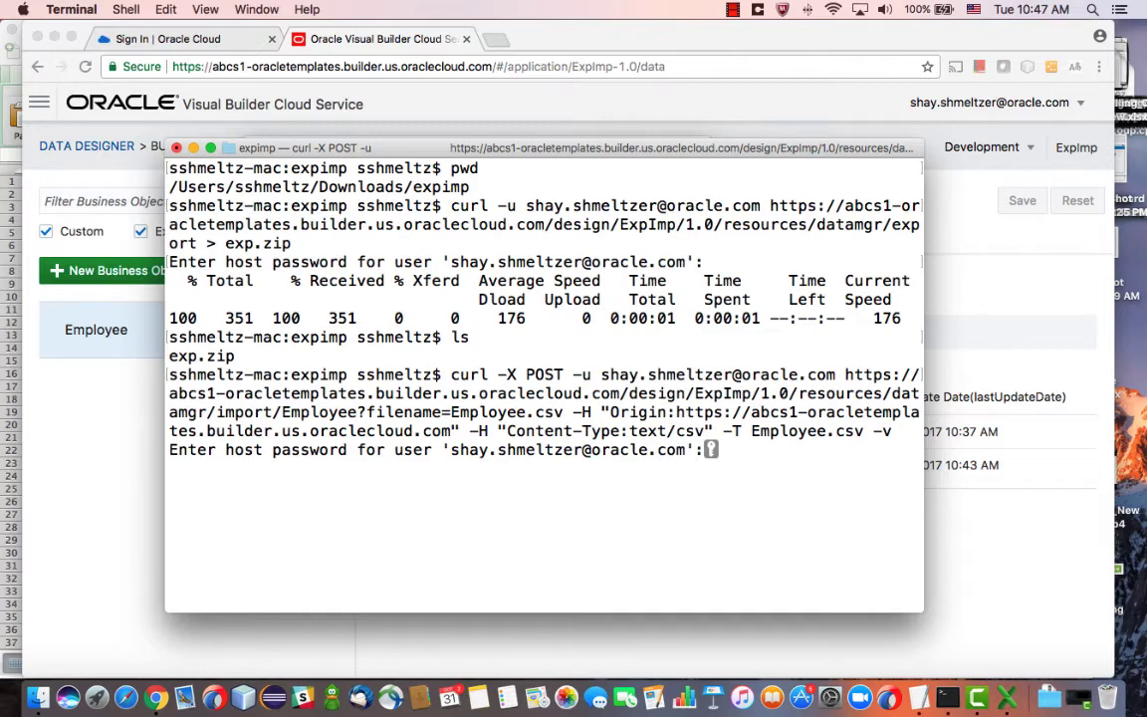
pyautogui.press('Return')
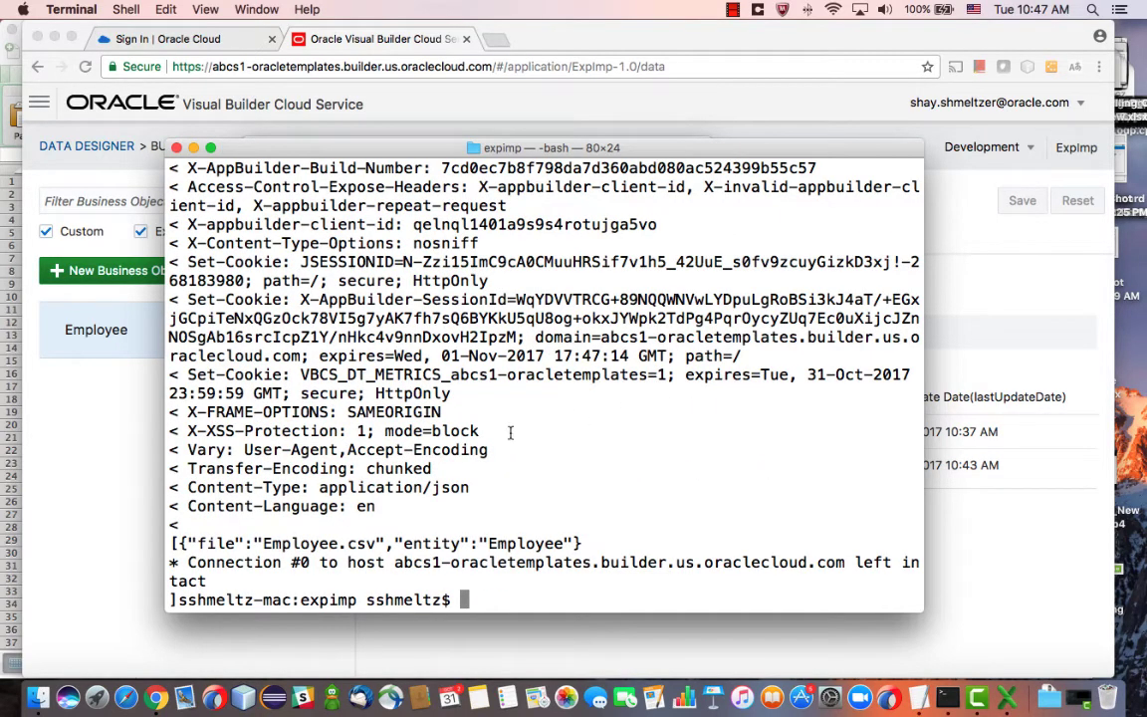
pyautogui.click(606, 650)
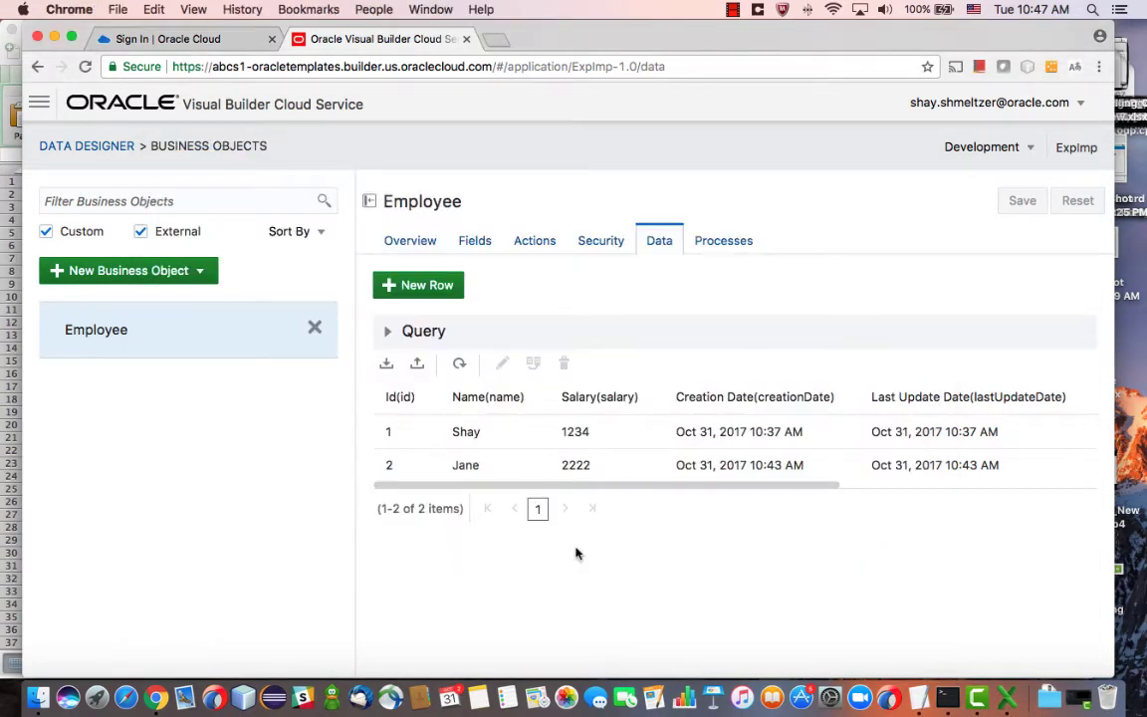
# Refresh the Employee data grid to show the three imported rows with salaries 1111, 2222 and 3333
pyautogui.click(459, 365)
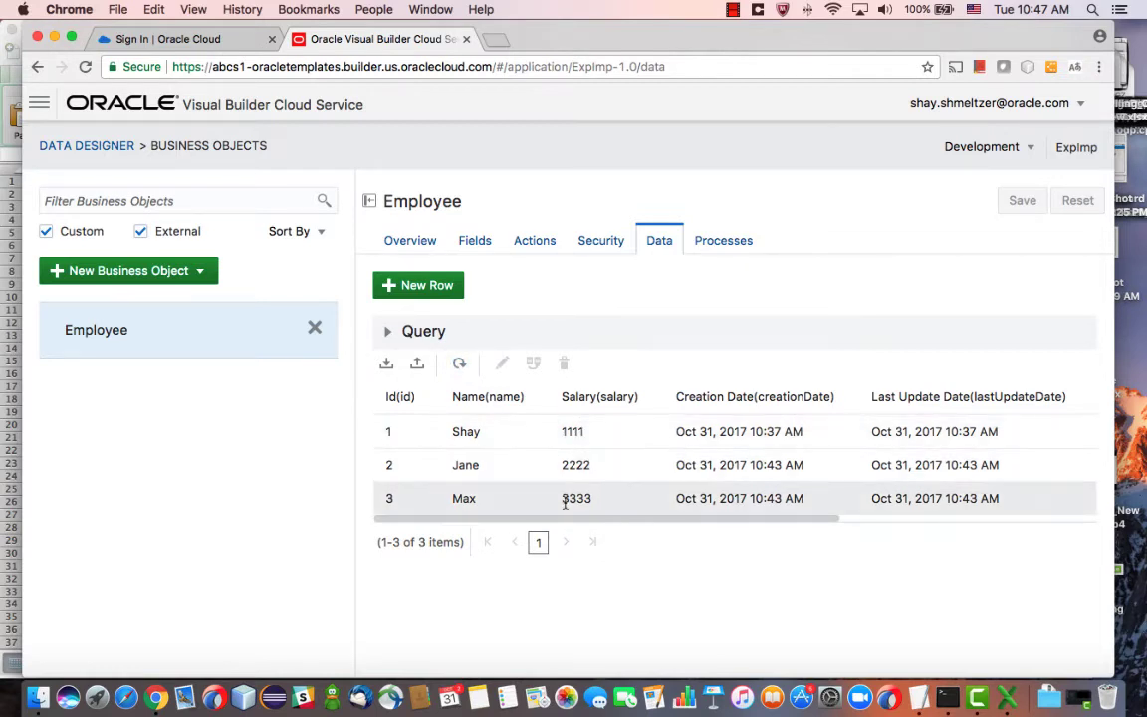
pyautogui.hscroll(1, 565, 501)
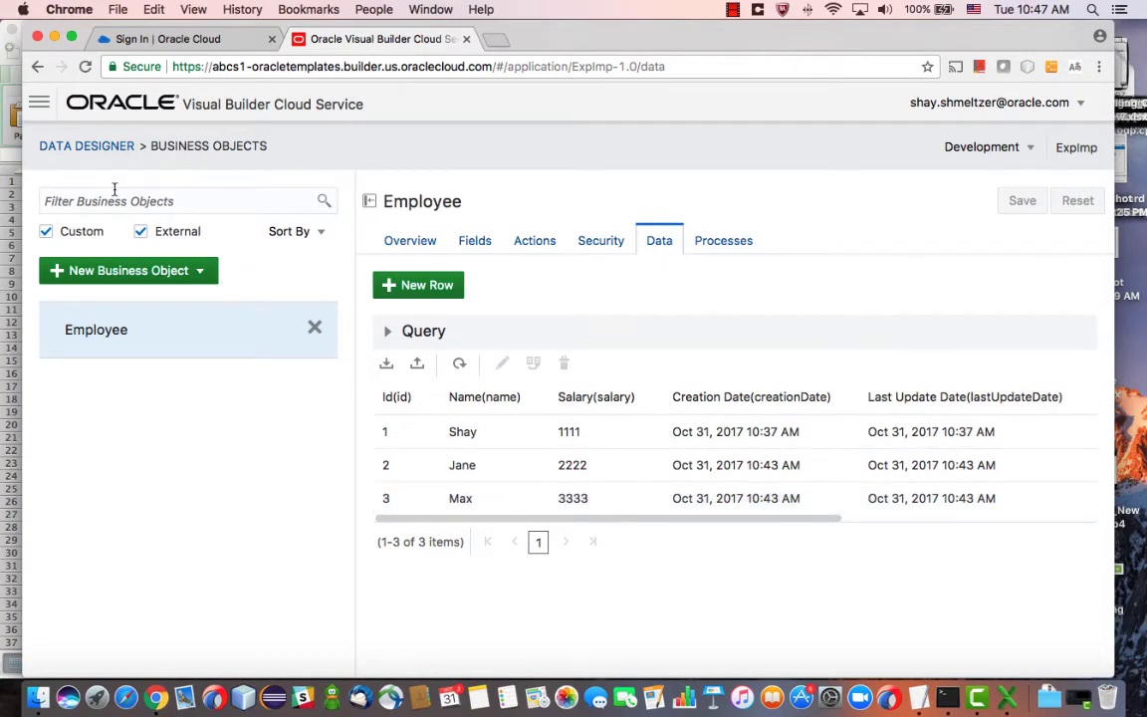
pyautogui.click(41, 104)
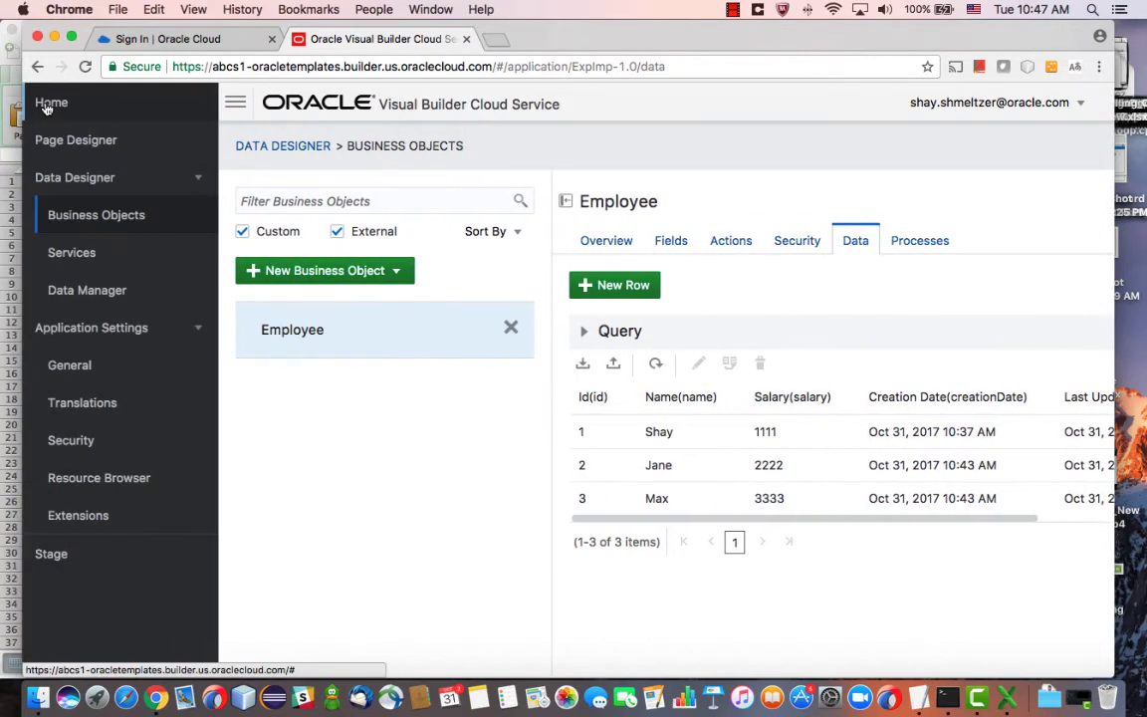
# Stage the ExpImp application, choosing to copy the development data into stage
pyautogui.click(85, 555)
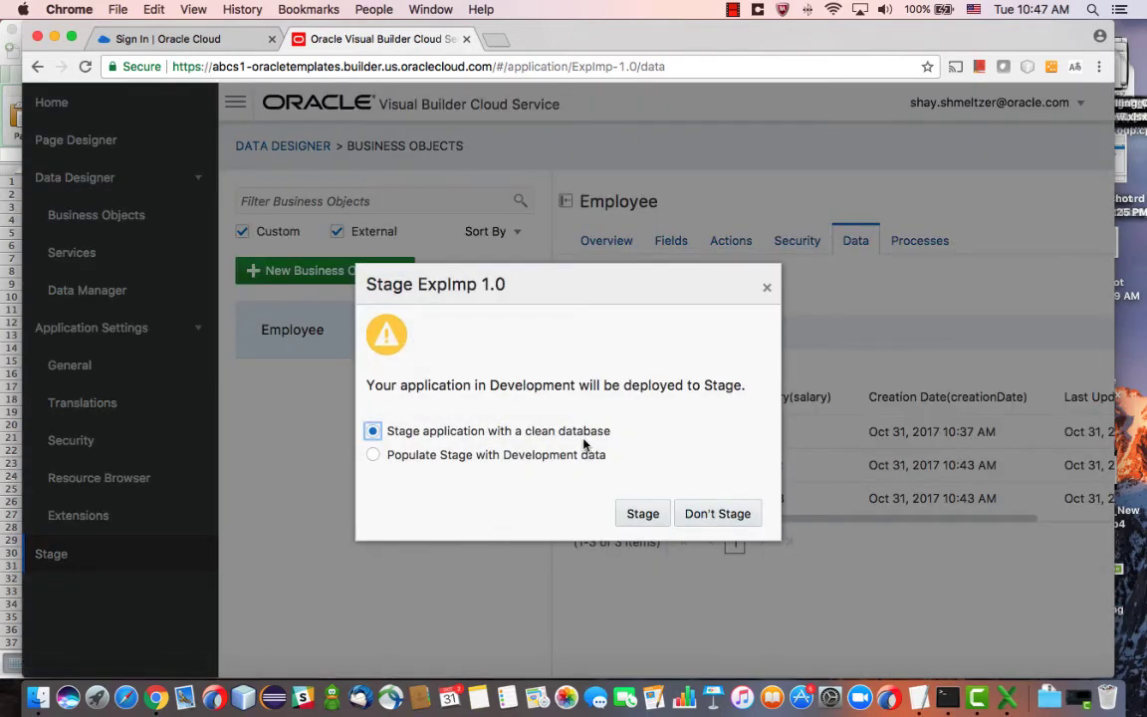
pyautogui.click(594, 461)
pyautogui.click(645, 519)
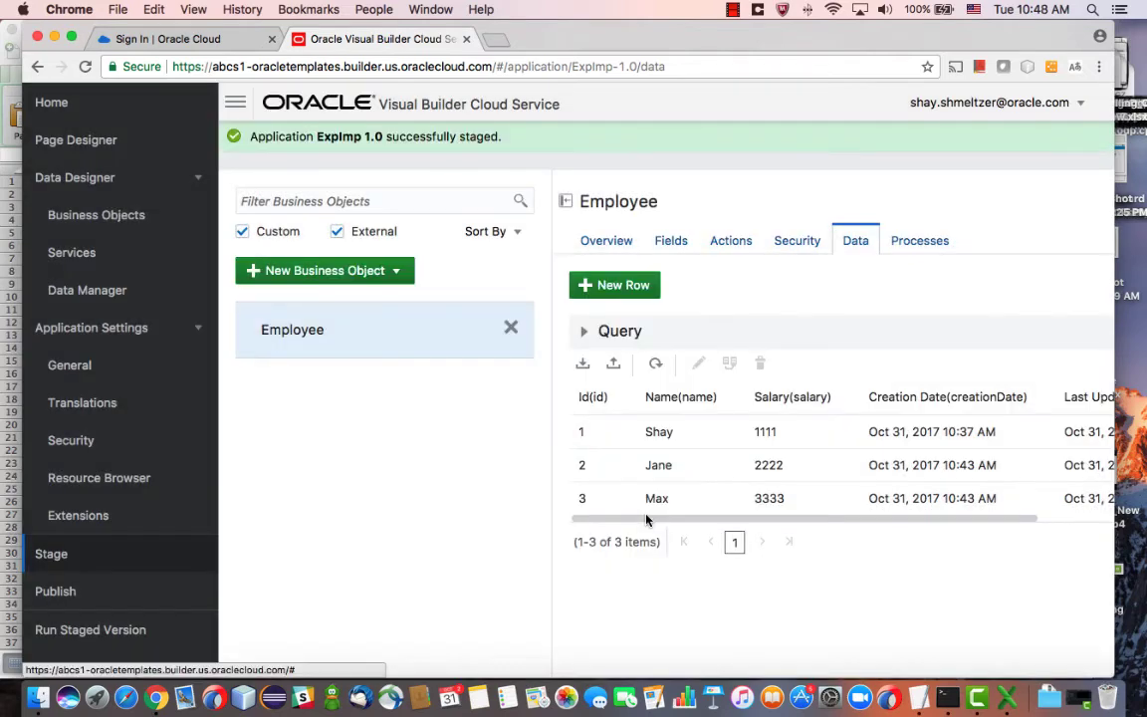
# Publish the staged ExpImp to live and open the published version's Employees page
pyautogui.click(133, 597)
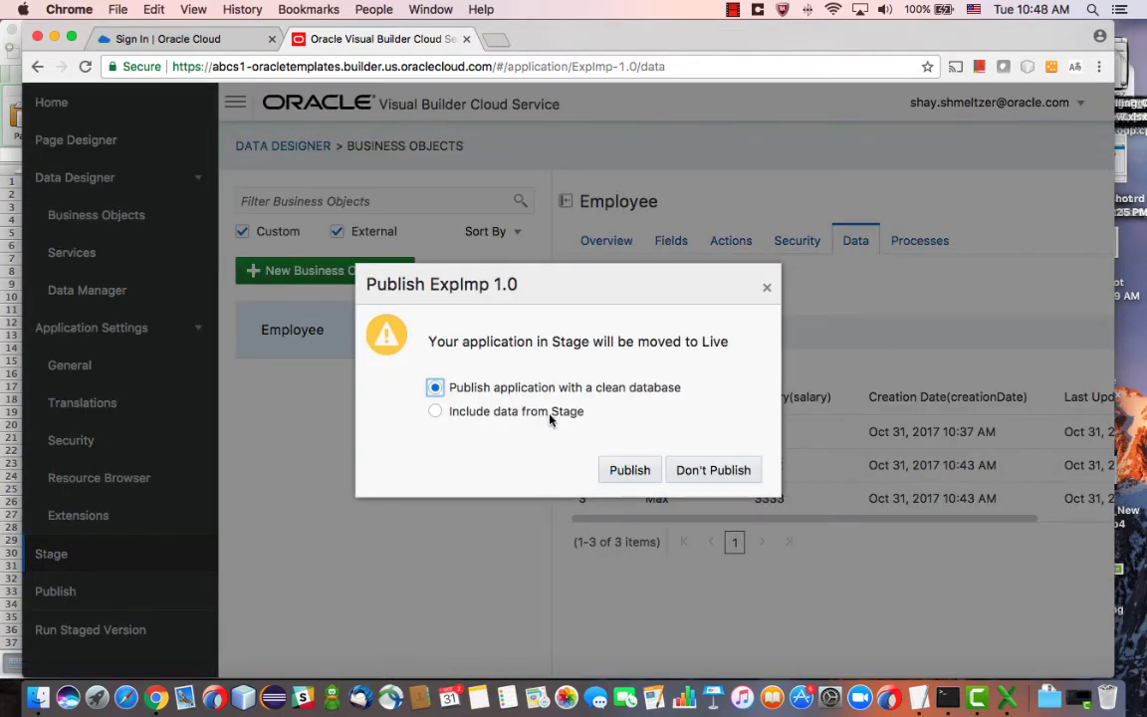
pyautogui.click(630, 472)
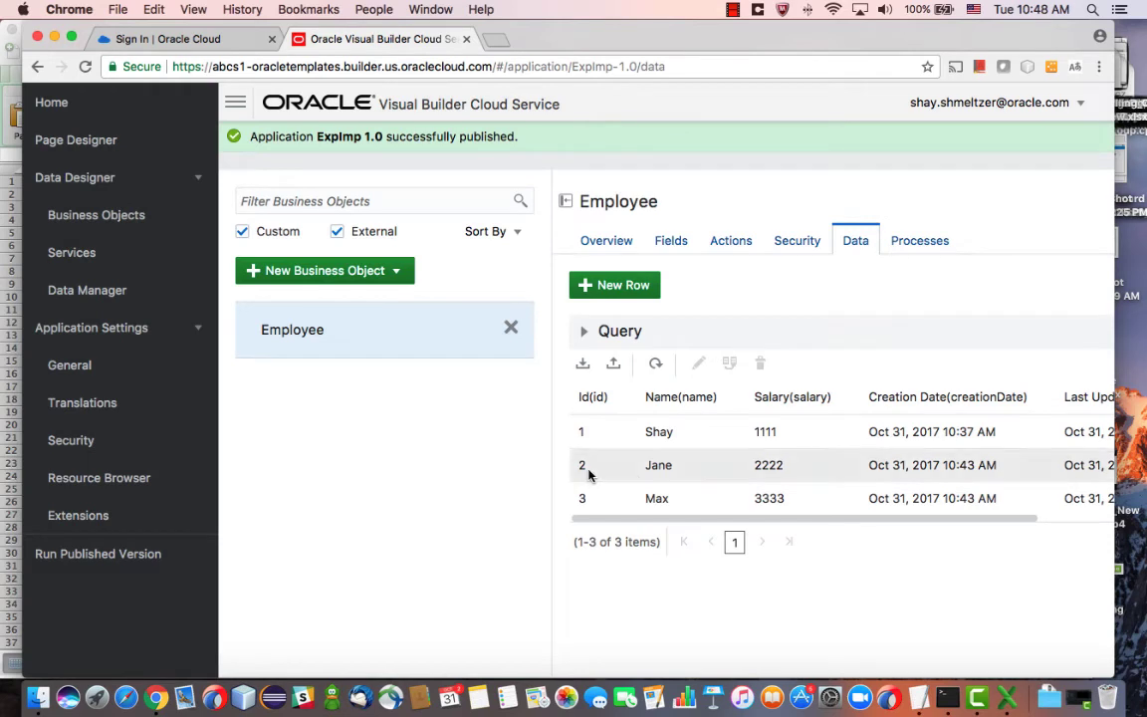
pyautogui.click(150, 557)
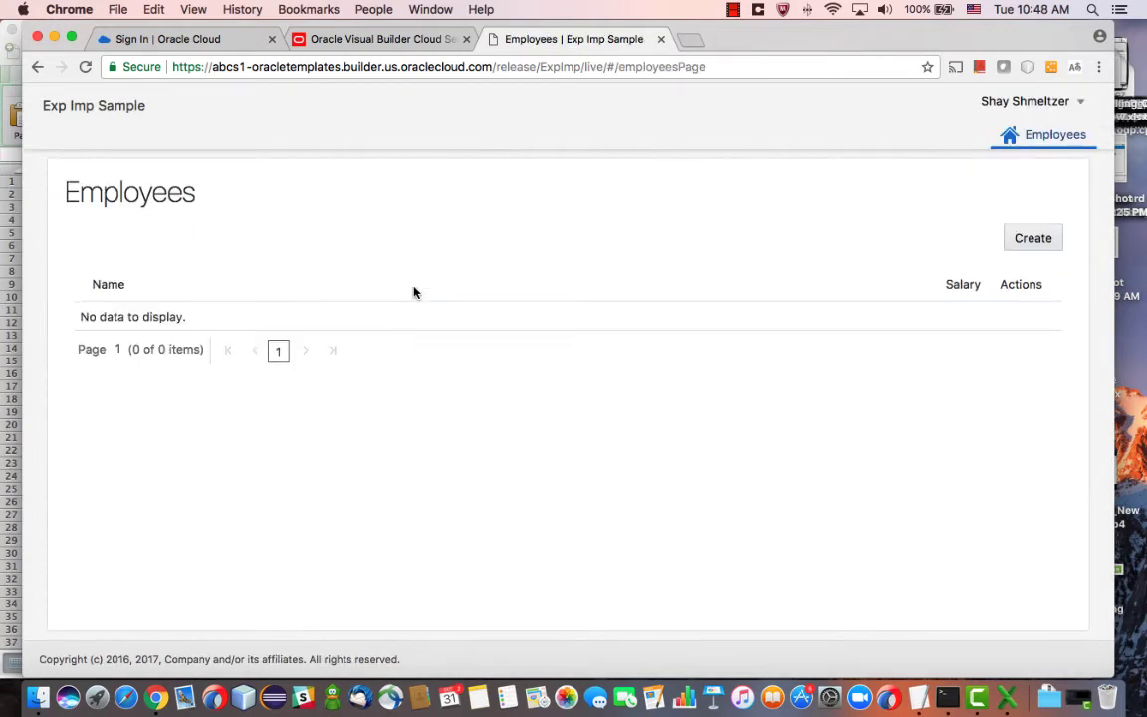
# Copy the third curl command, the one with the /deployment/ path, from the TextEdit note
pyautogui.press('super+Tab')
pyautogui.press('super+Tab')
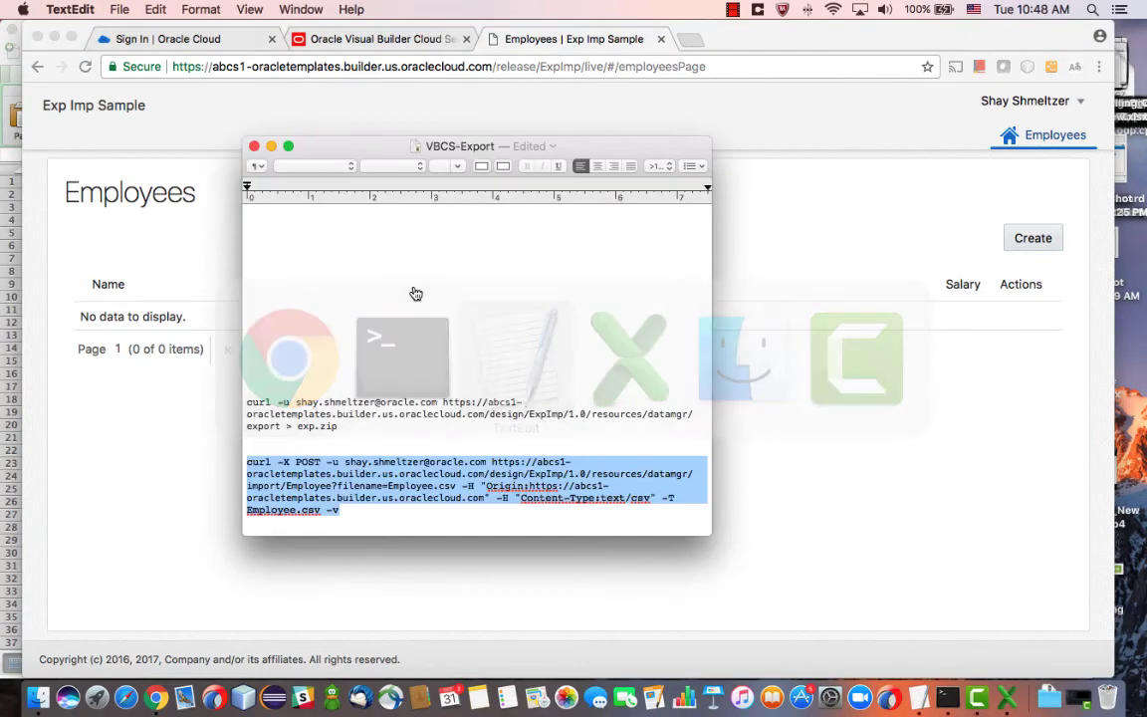
pyautogui.scroll(-4, 403, 436)
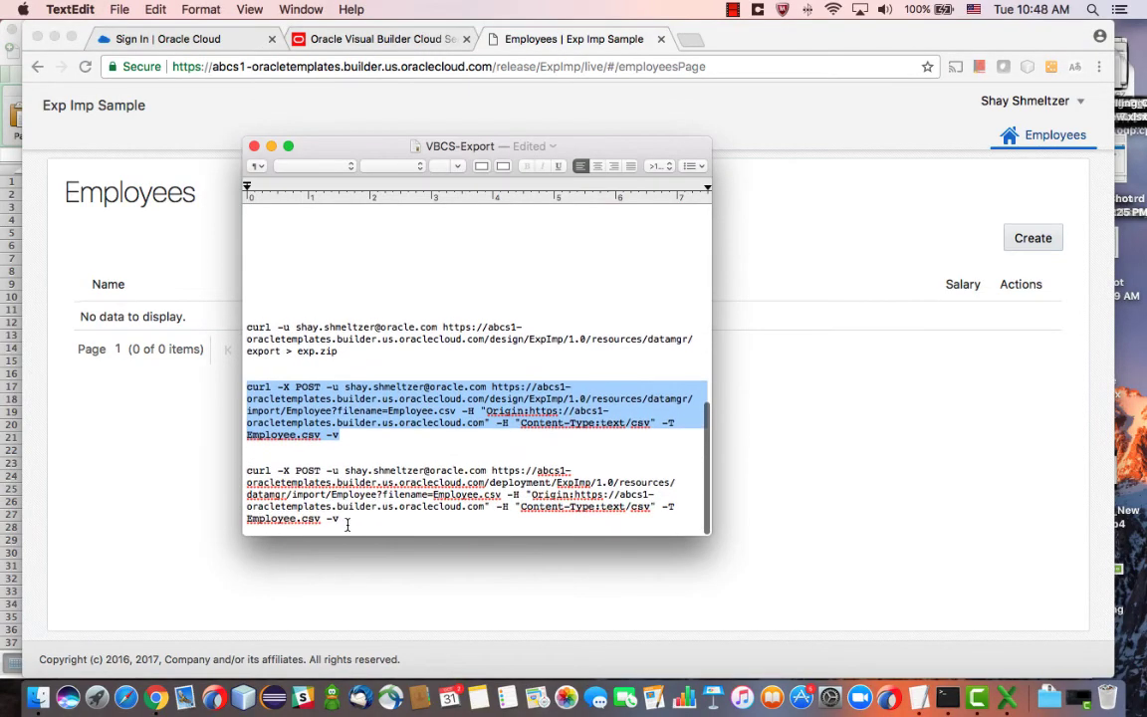
pyautogui.moveTo(346, 519); pyautogui.dragTo(245, 472)
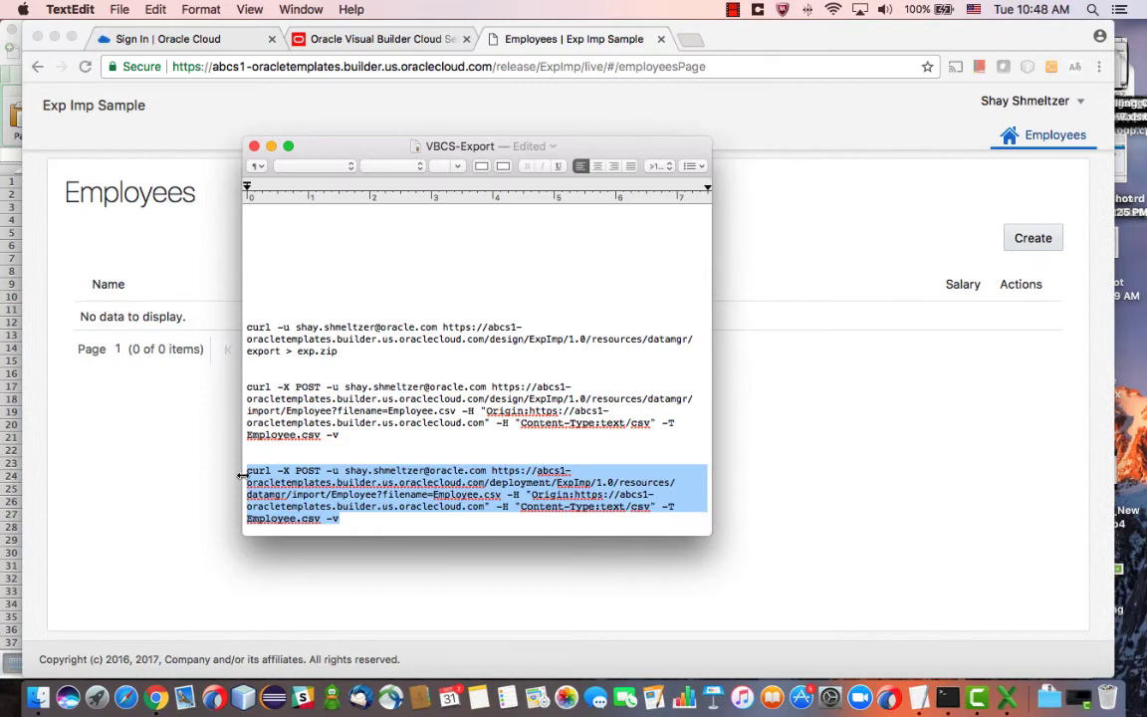
pyautogui.press('super+c')
pyautogui.press('super+Tab')
pyautogui.press('super+Tab')
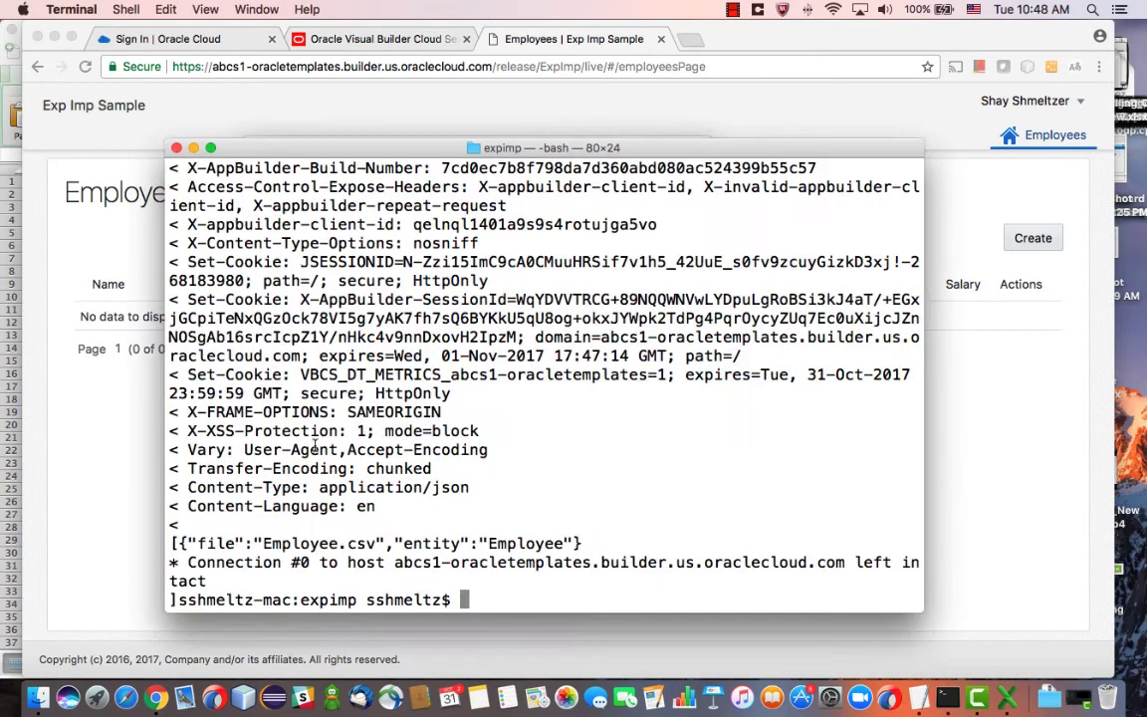
# Clear Terminal and paste the deployment import curl command, checking its 'deployment' URL path
pyautogui.write('clear')
pyautogui.press('Return')
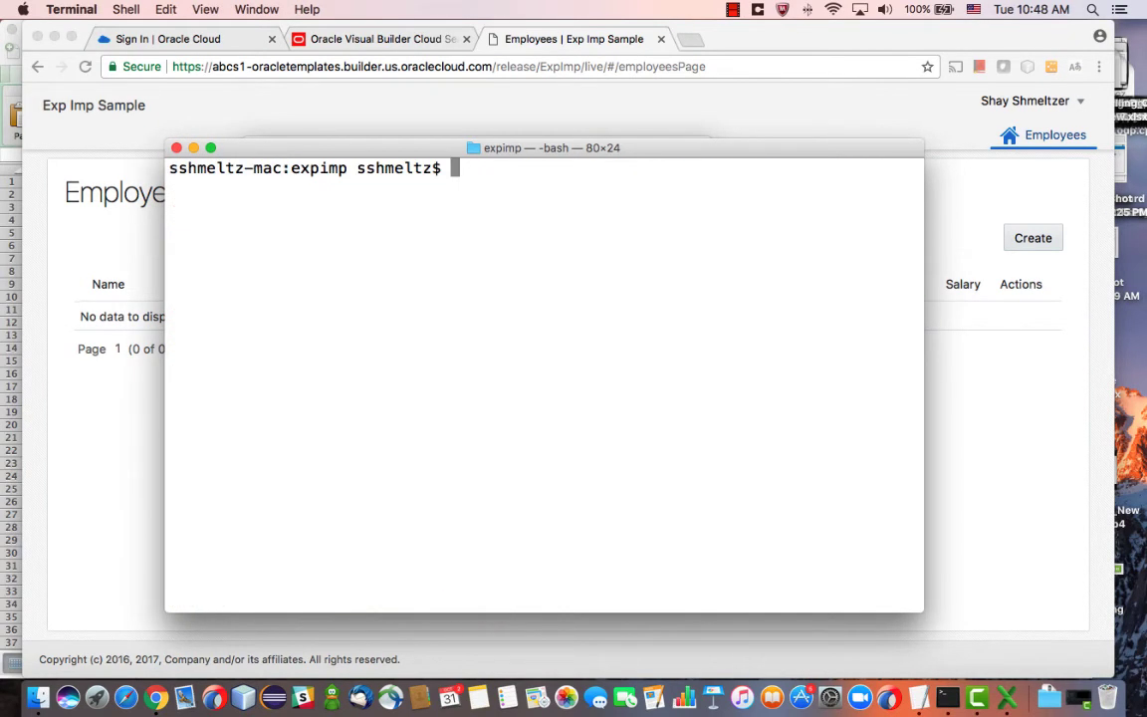
pyautogui.press('super+v')
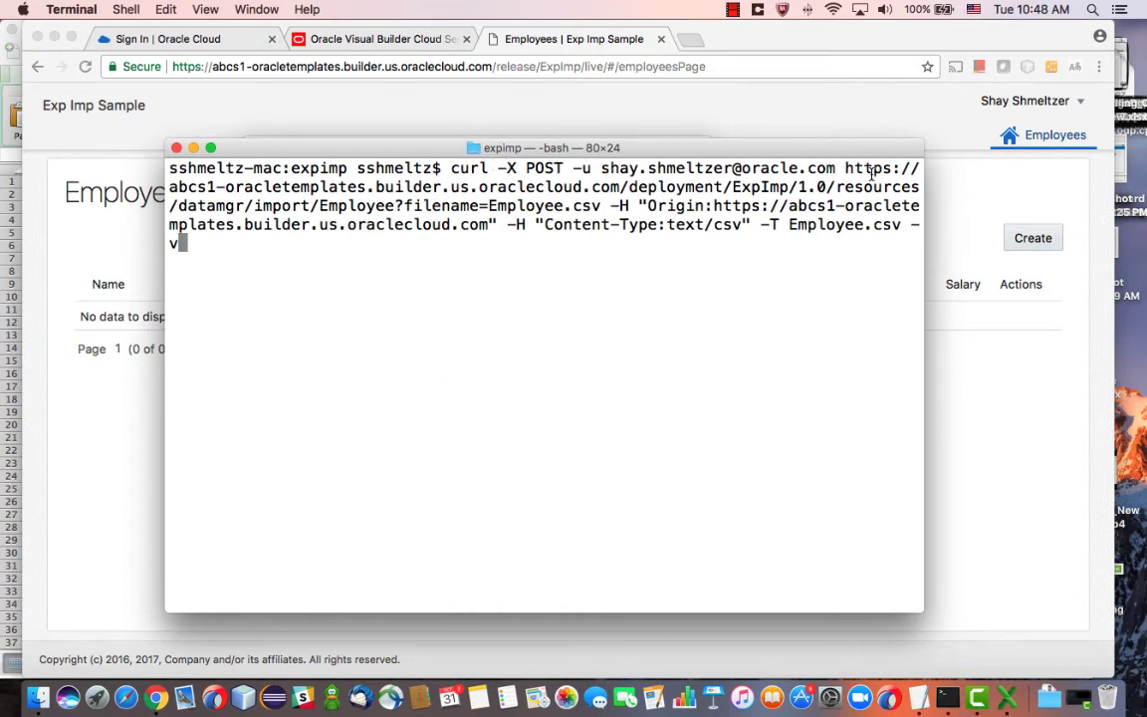
pyautogui.doubleClick(682, 188)
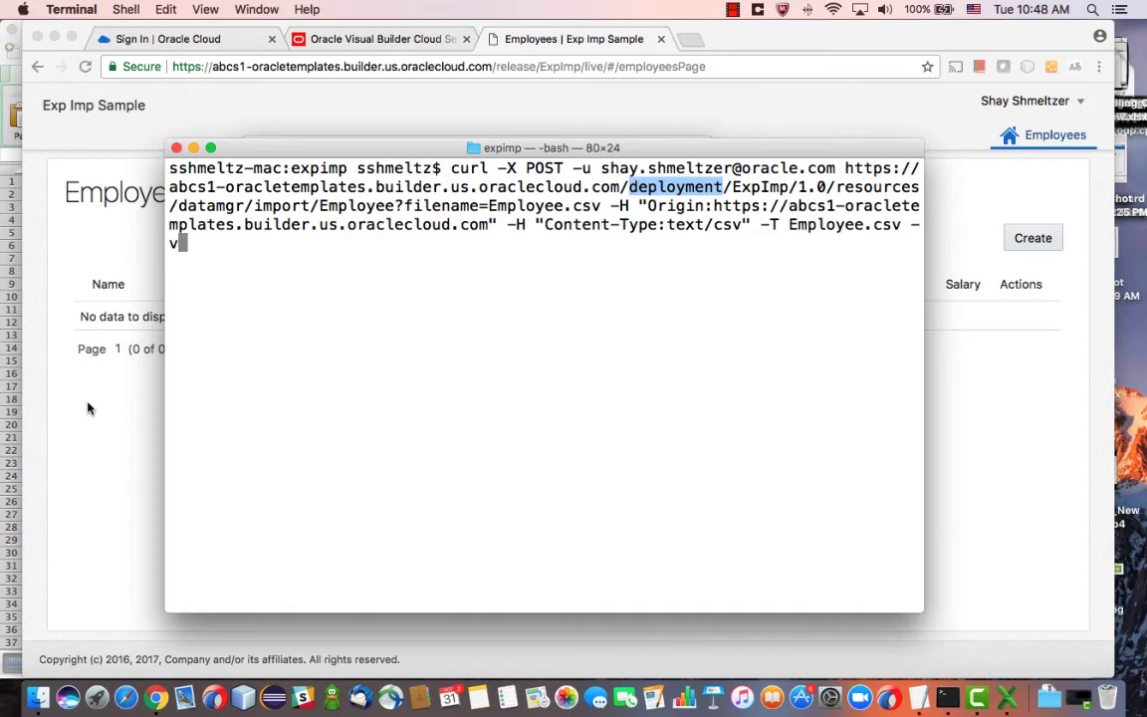
pyautogui.click(155, 40)
pyautogui.click(154, 41)
# Lock the live ExpImp 1.0 application from the Visual Builder home page
pyautogui.click(376, 40)
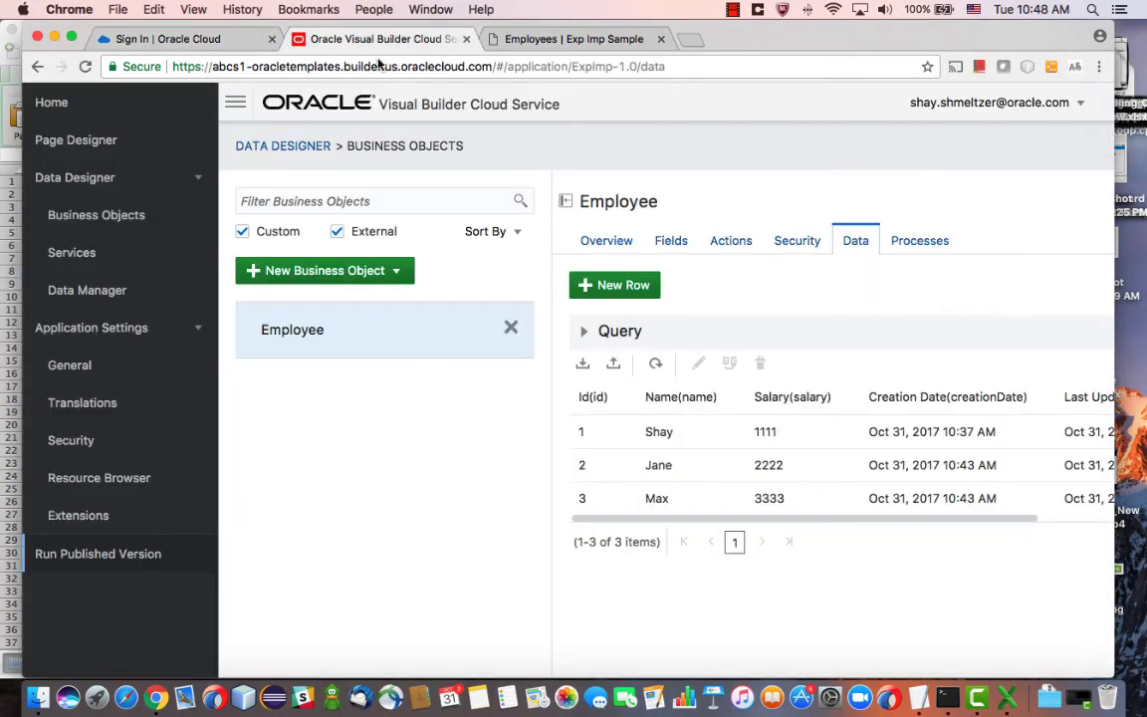
pyautogui.click(50, 104)
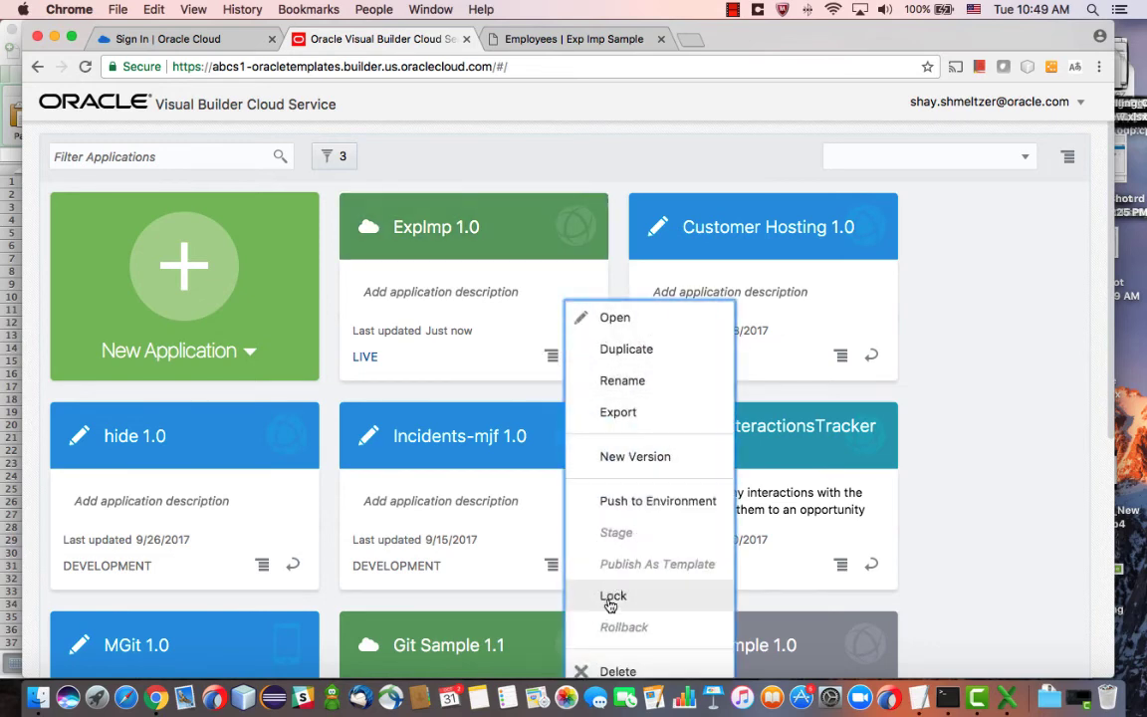
pyautogui.click(612, 597)
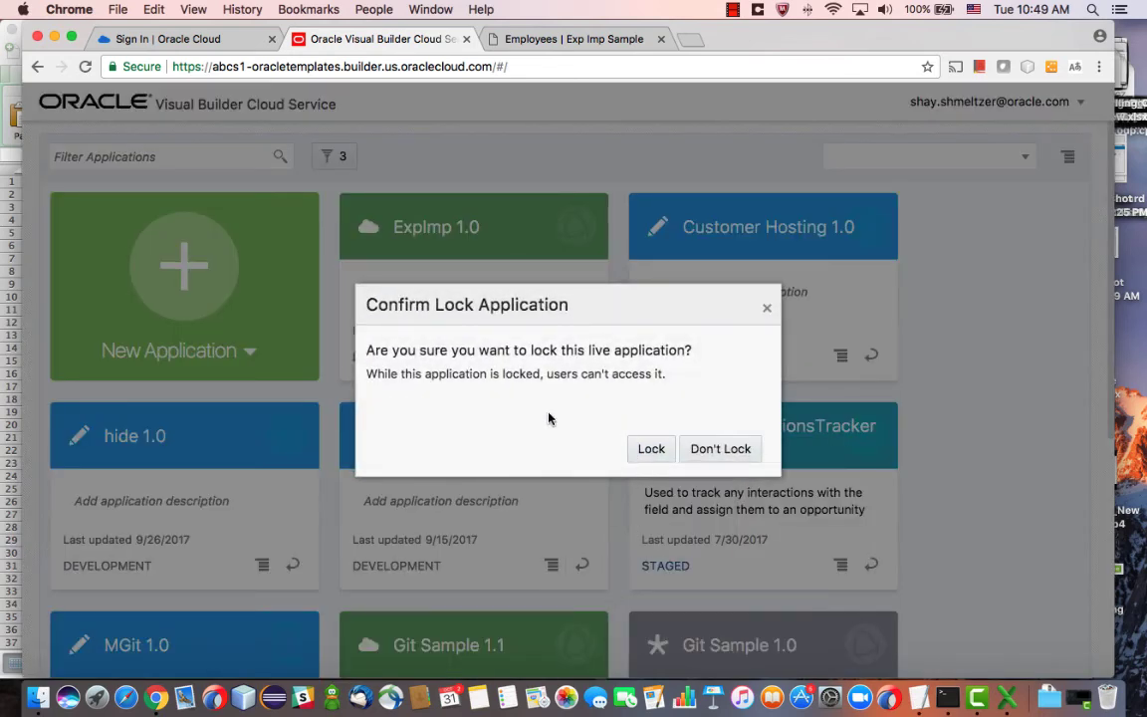
pyautogui.click(652, 449)
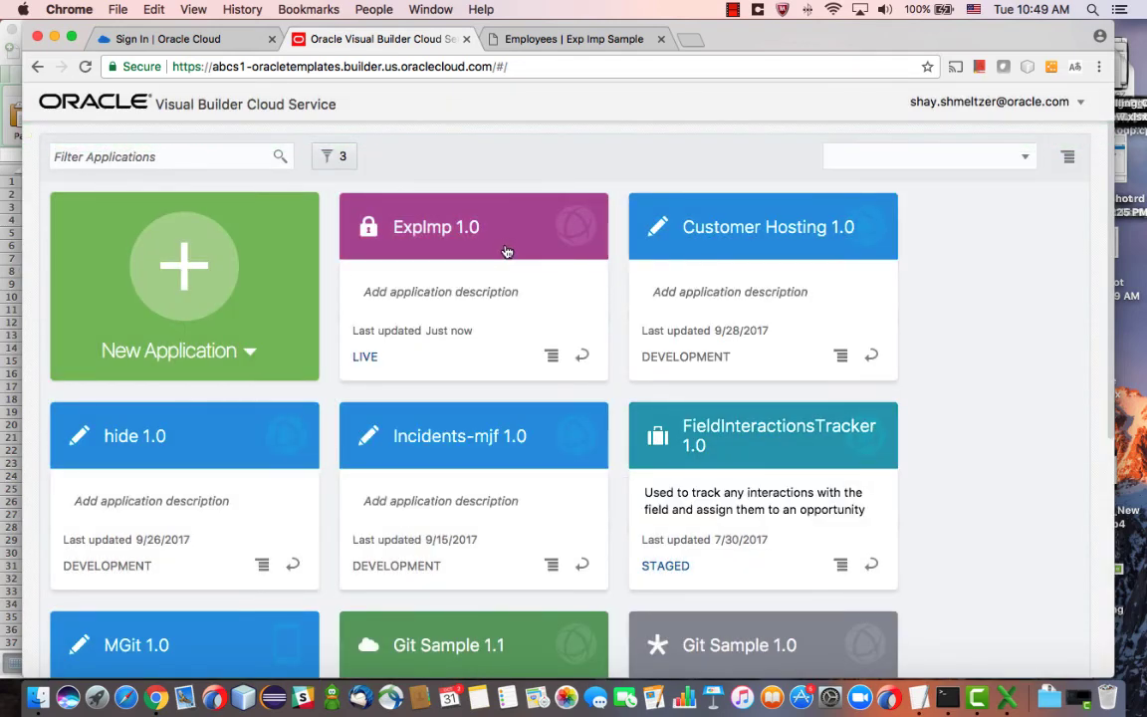
pyautogui.press('super+Tab')
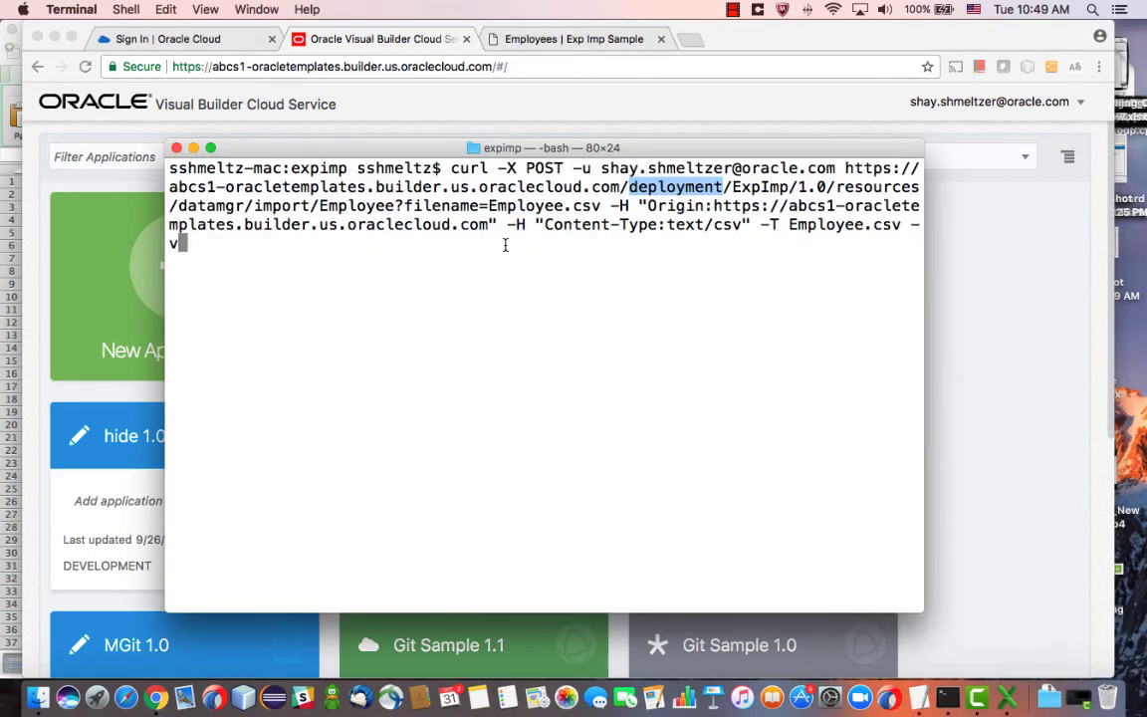
# Run the deployment curl import and enter the account password to upload Employee.csv
pyautogui.press('Return')
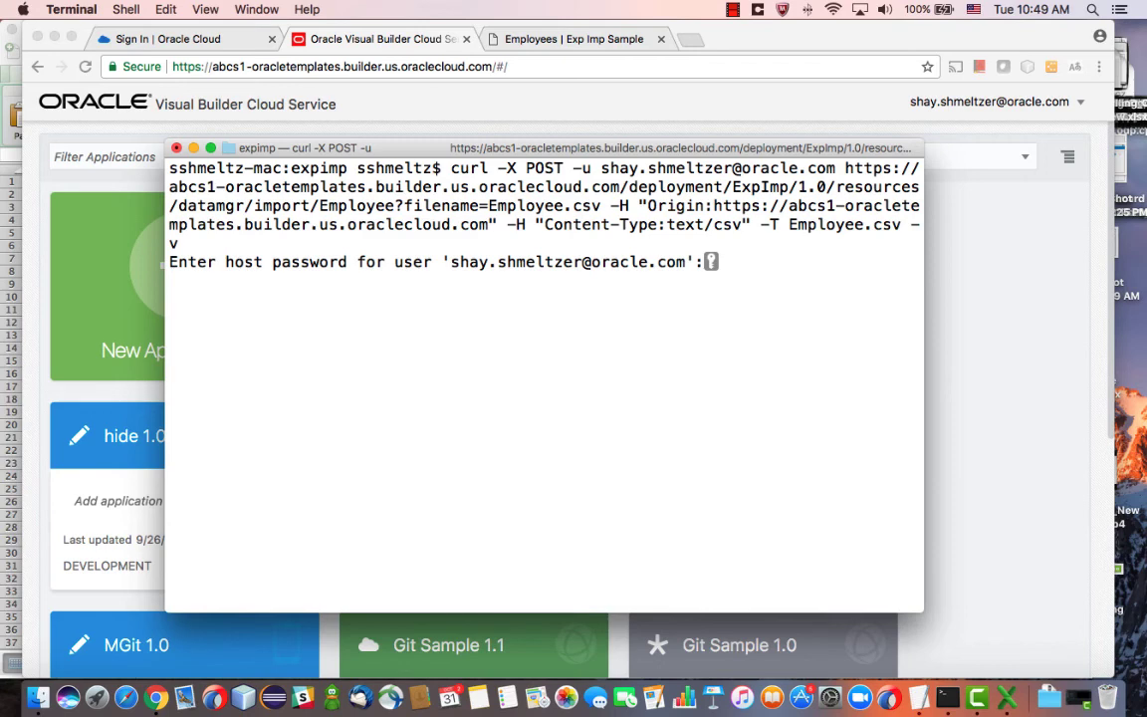
pyautogui.press('Return')
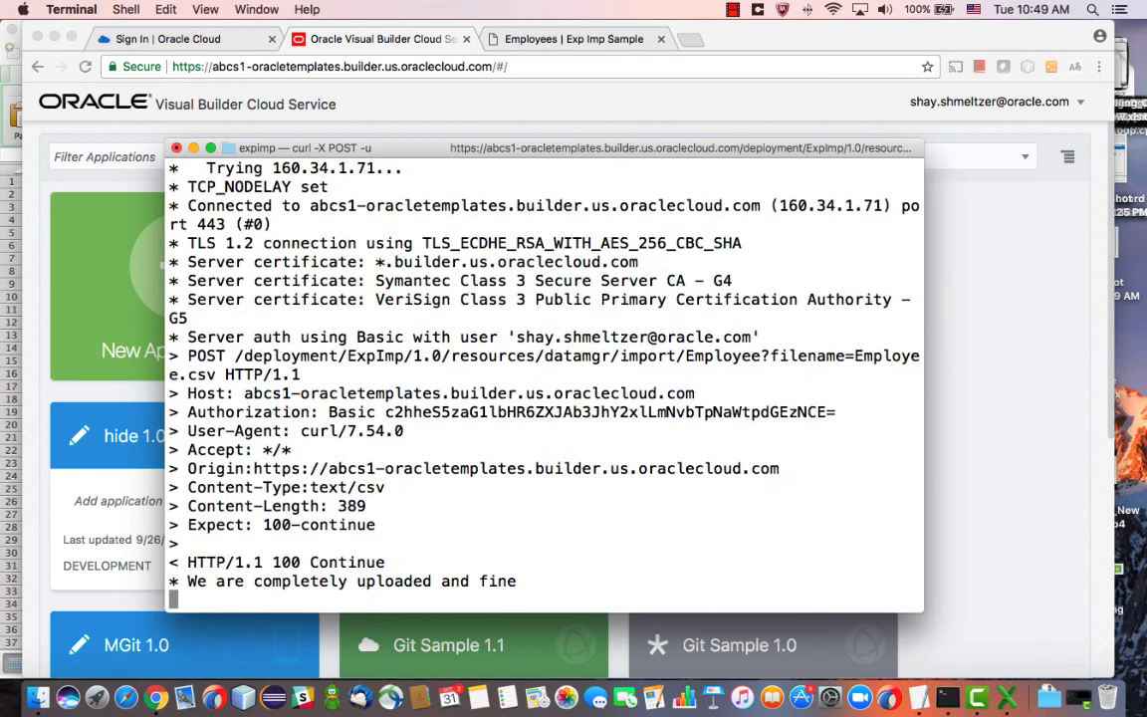
pyautogui.press('super+Tab')
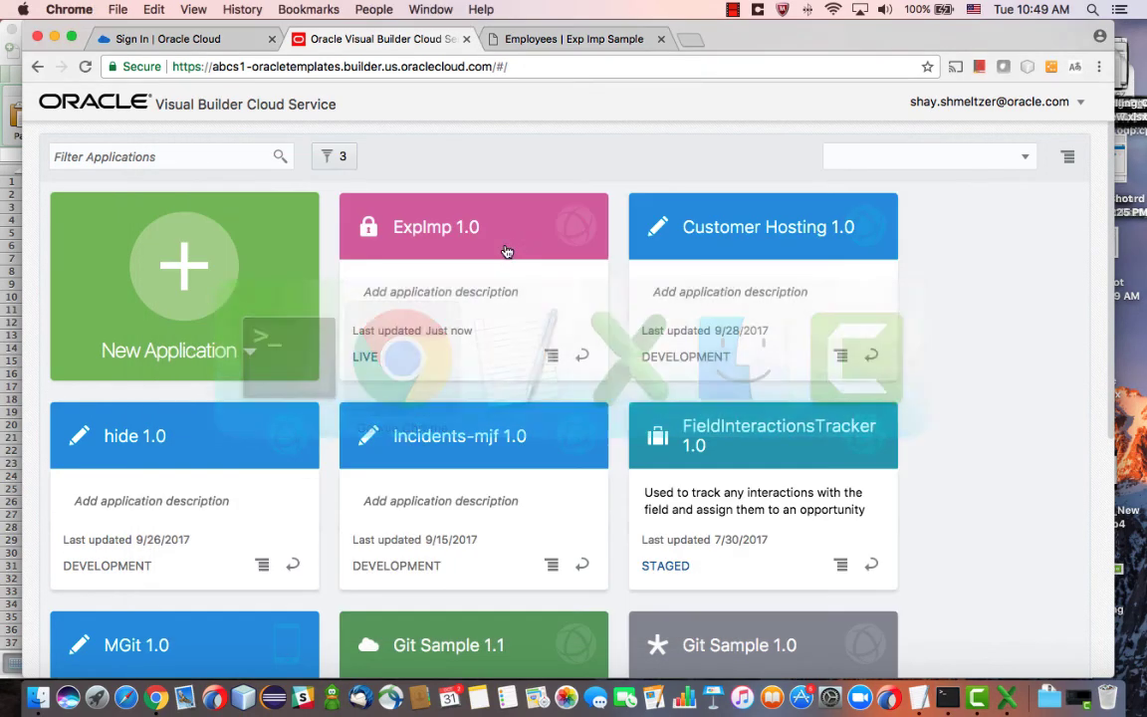
# Unlock ExpImp 1.0 from its card's actions menu
pyautogui.click(552, 356)
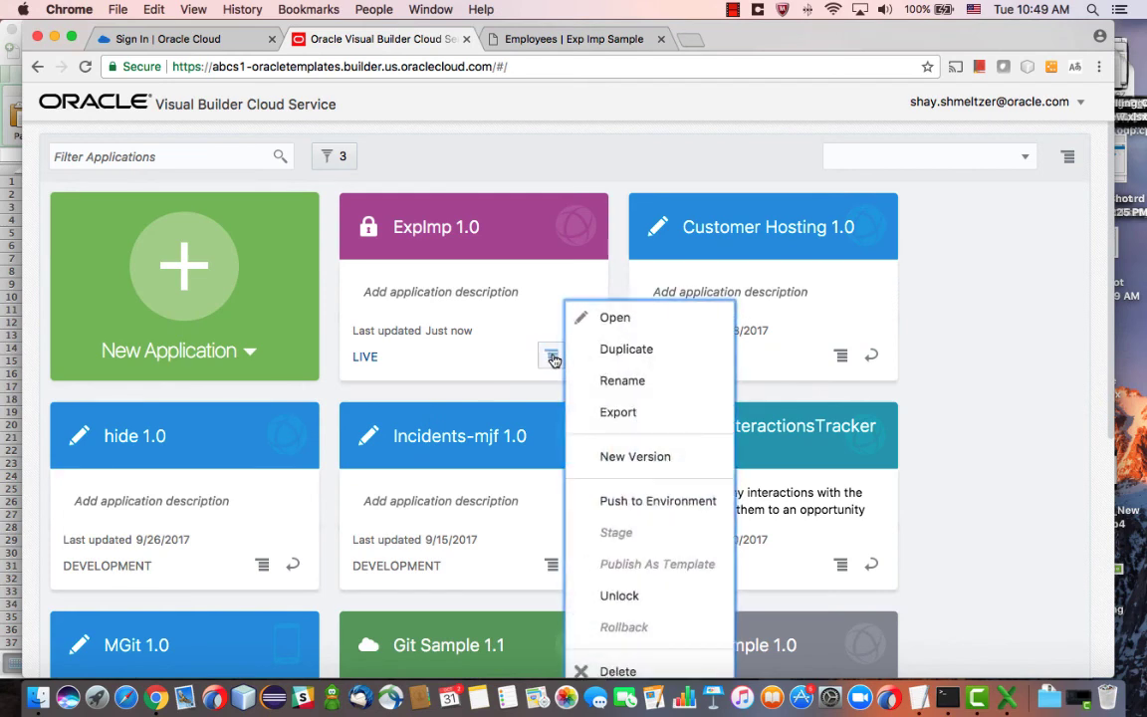
pyautogui.click(612, 594)
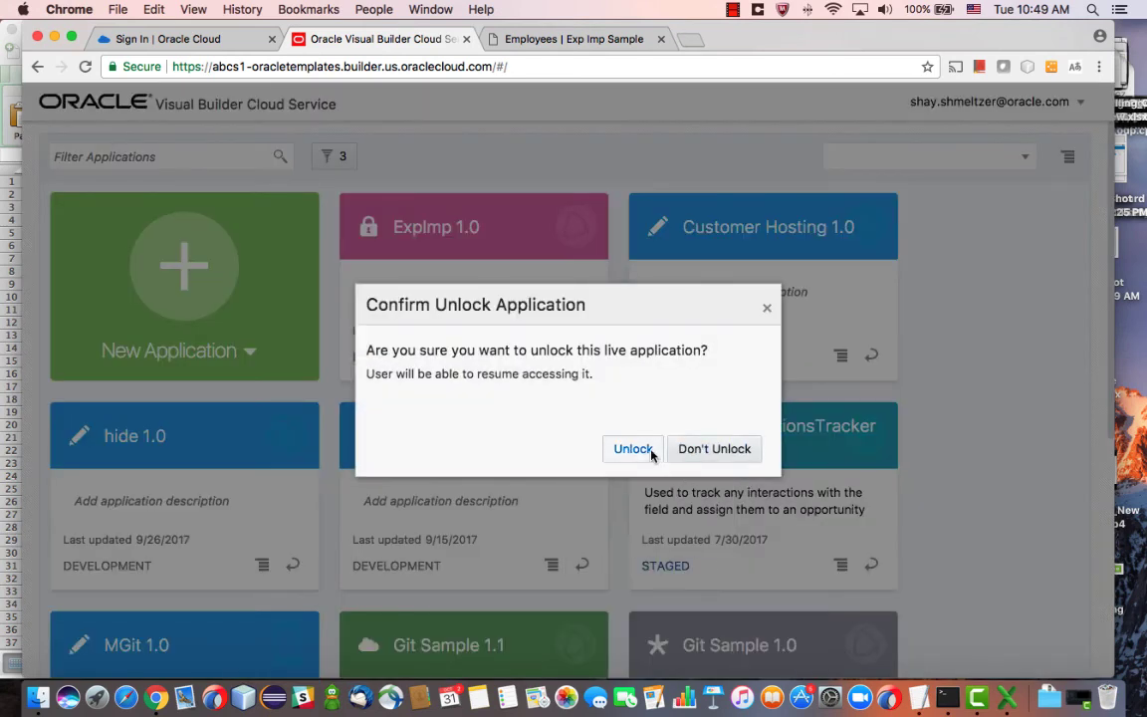
pyautogui.click(648, 451)
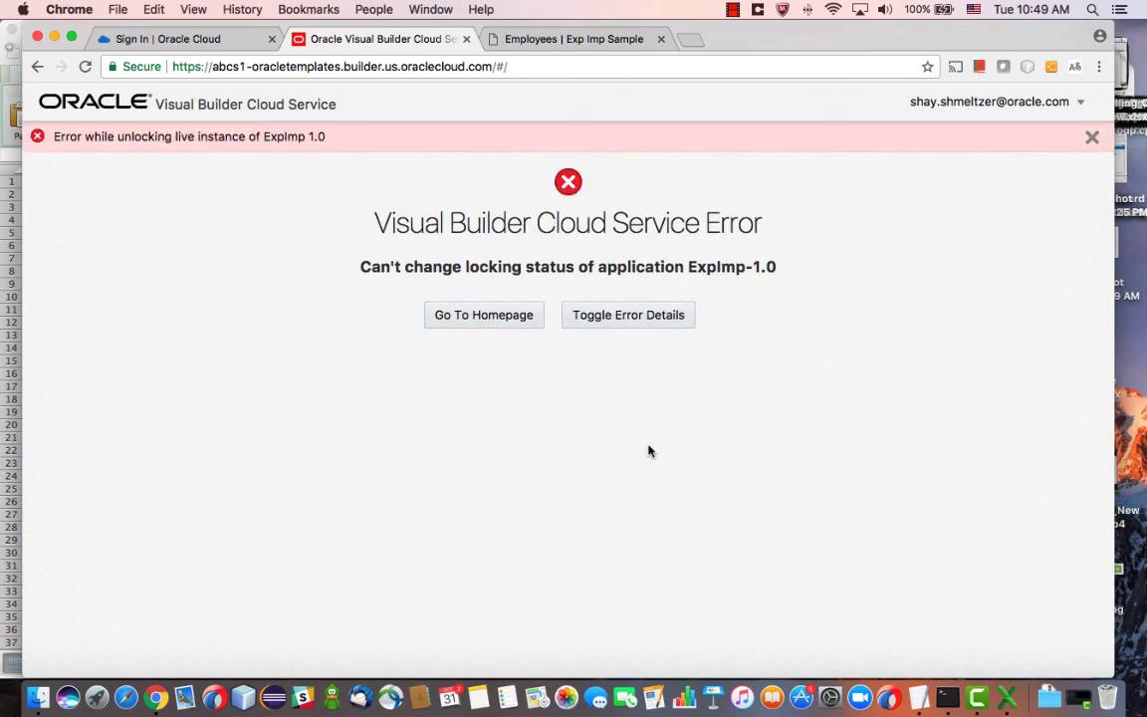
# Return to the applications home after the error and reload the live Employees page
pyautogui.click(497, 319)
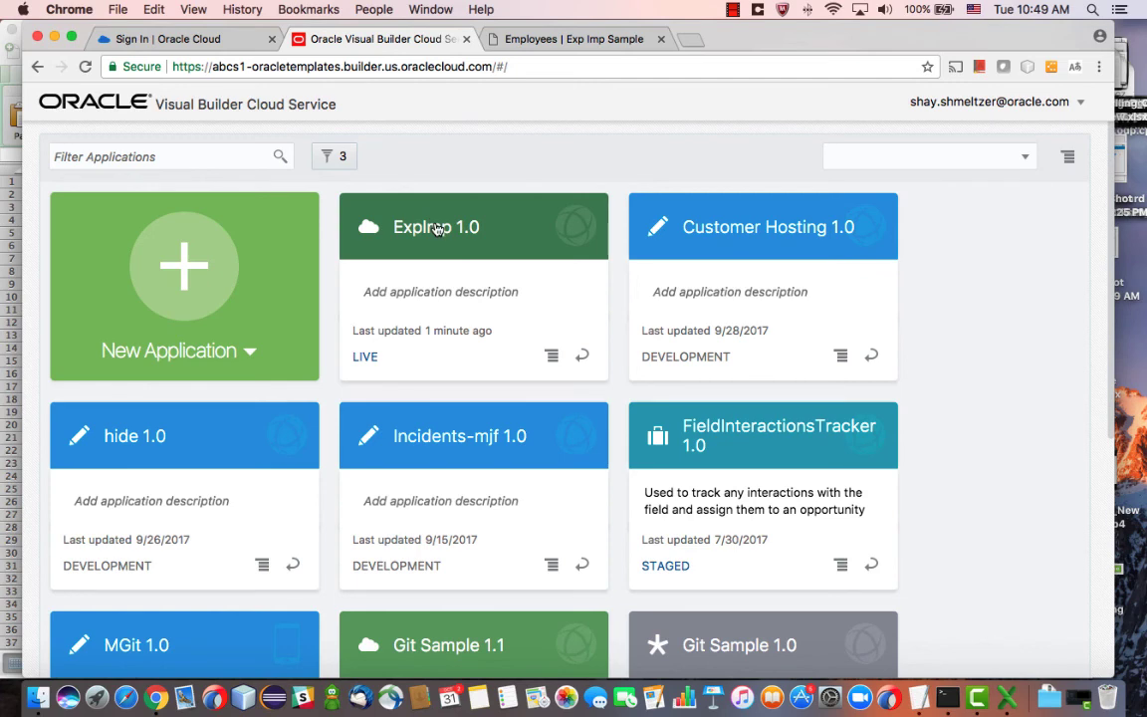
pyautogui.click(508, 38)
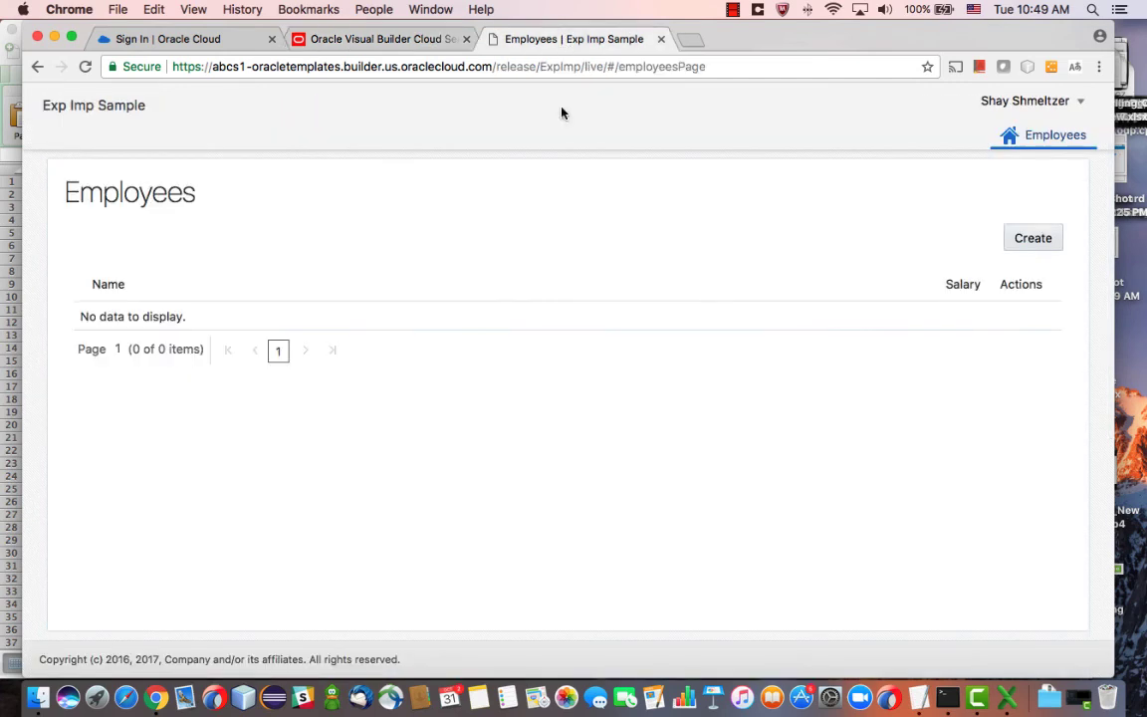
pyautogui.press('super+r')
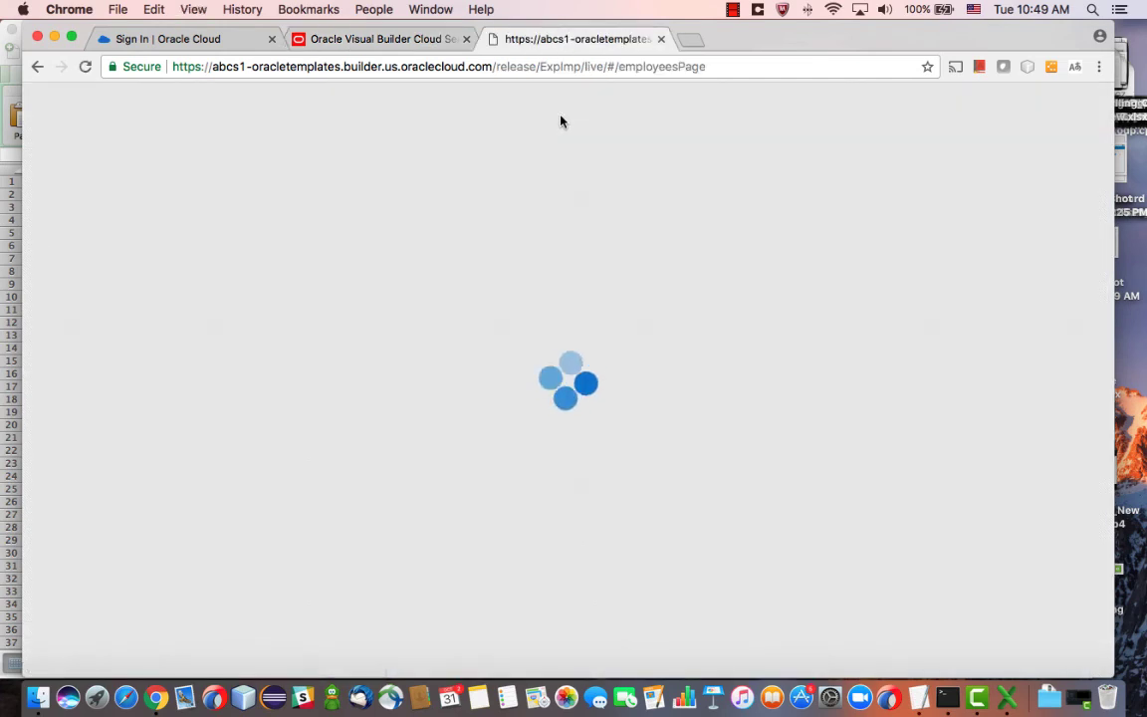